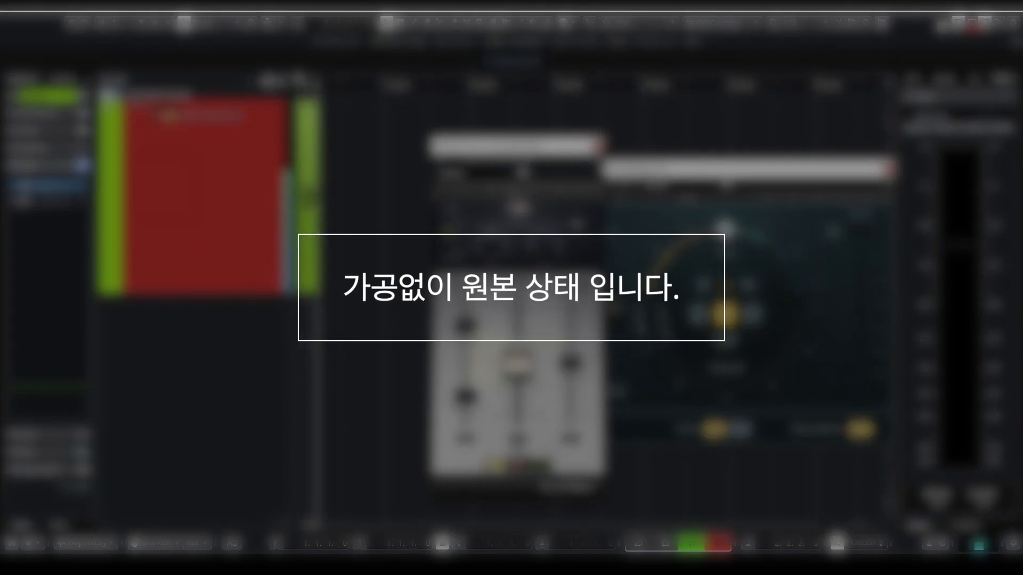
Arrange the PlaylistRider Mono and Vocal Rider Mono windows of Audio 01 side by side over the project
left_click_drag(631, 169, 241, 182)
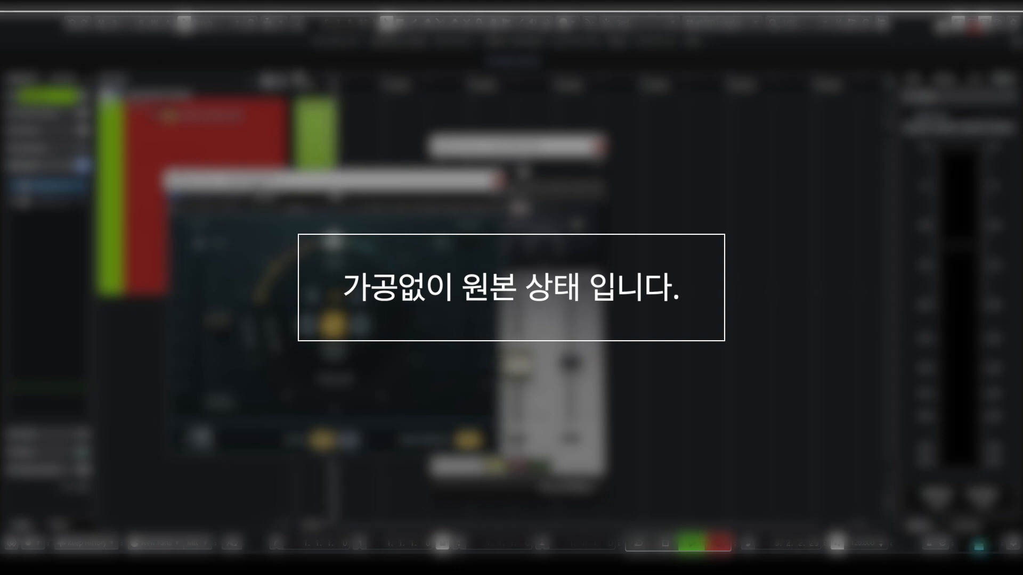
left_click_drag(511, 145, 720, 148)
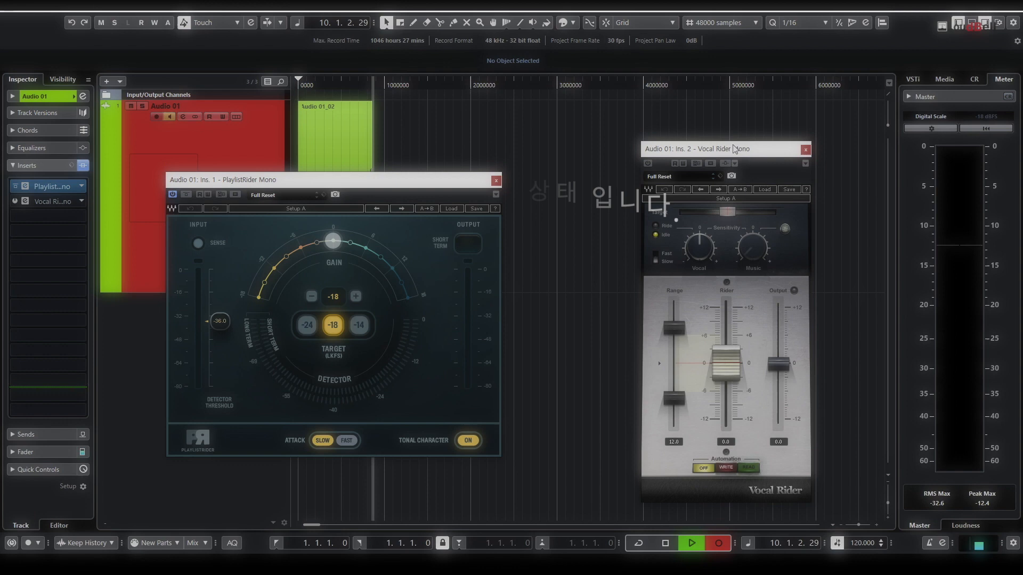
left_click_drag(734, 148, 691, 133)
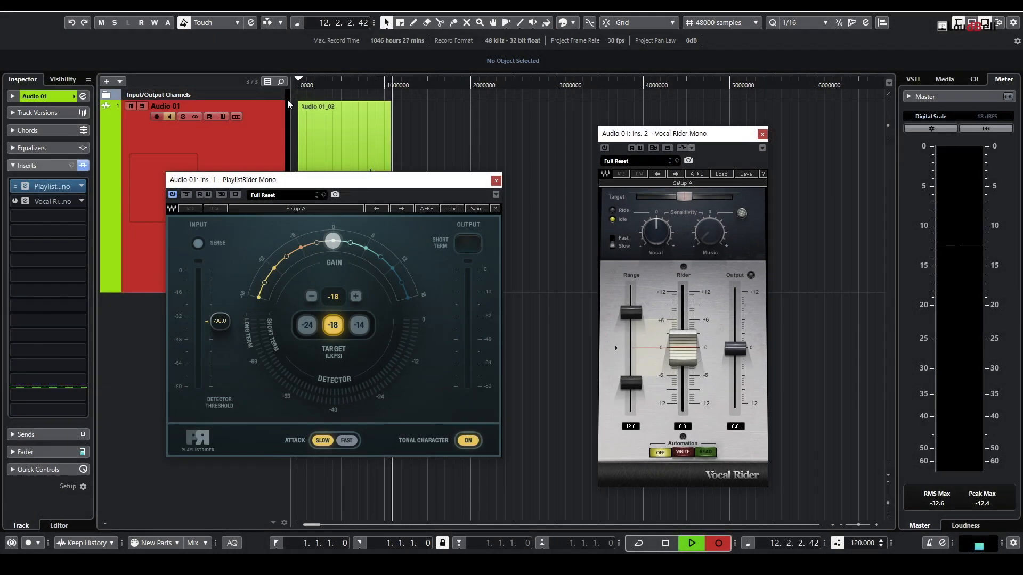
left_click_drag(340, 188, 328, 272)
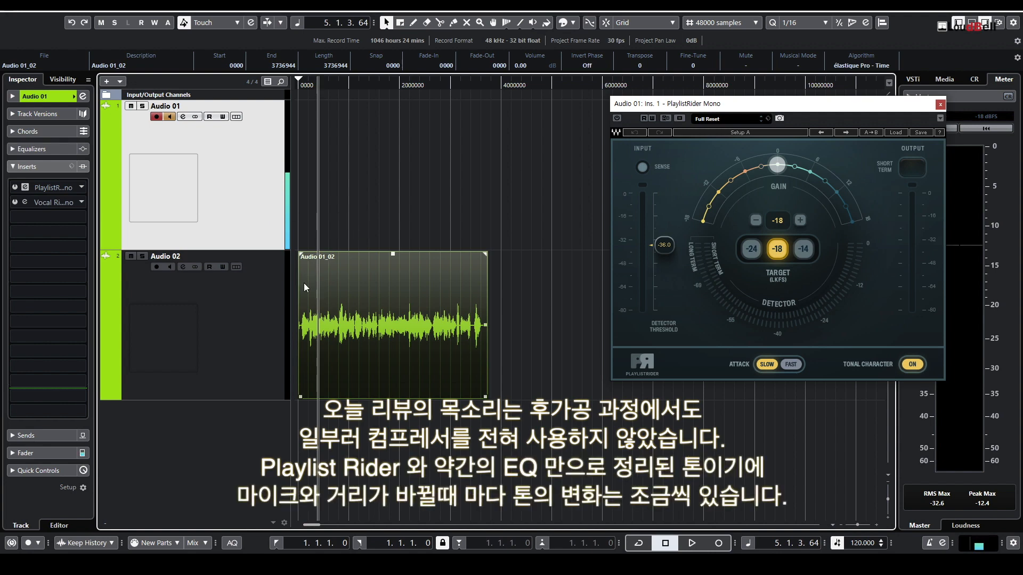
Select the Audio 02 track, look at its PlaylistRider Mono insert and close both PlaylistRider windows
left_click(246, 331)
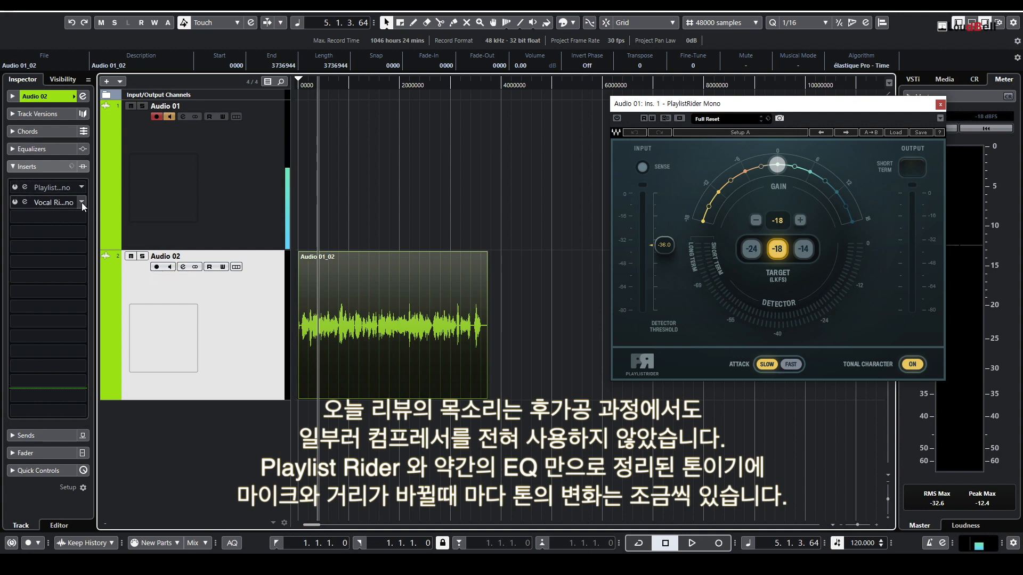
left_click(52, 187)
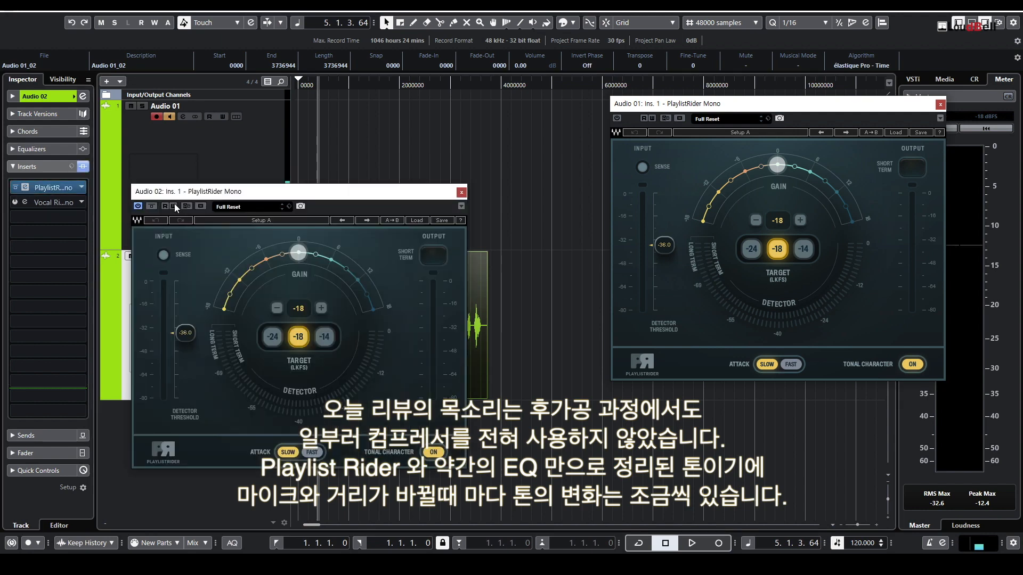
left_click_drag(202, 198, 657, 319)
key("h")
key("h")
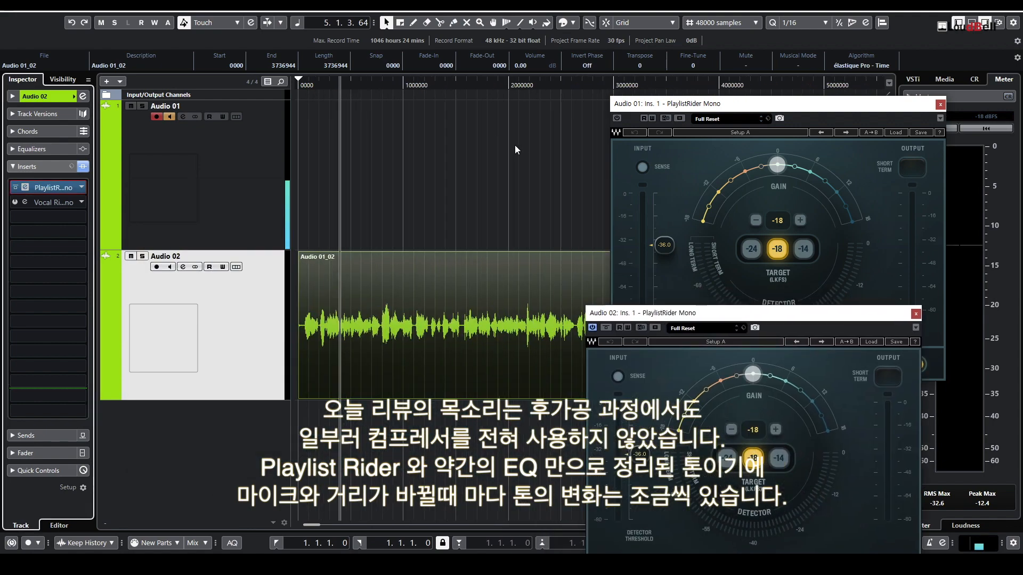
key("h")
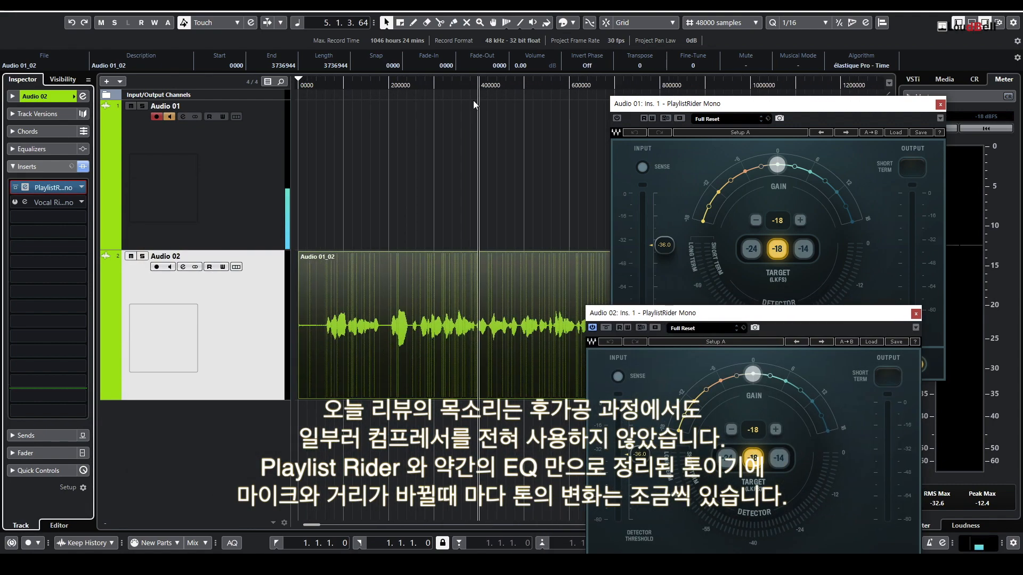
left_click(916, 313)
left_click(938, 104)
Examine the waveform of the Audio 01_02 clip on the Audio 02 track with its amplitude display enlarged
key("h")
key("h")
key("shift+h")
key("shift+h")
key("shift+h")
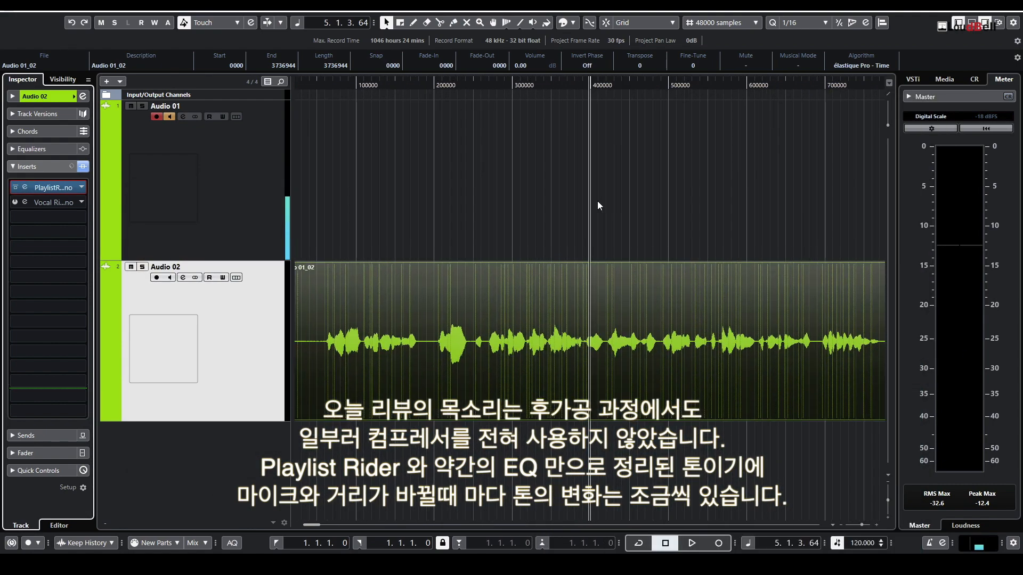
left_click_drag(887, 124, 887, 120)
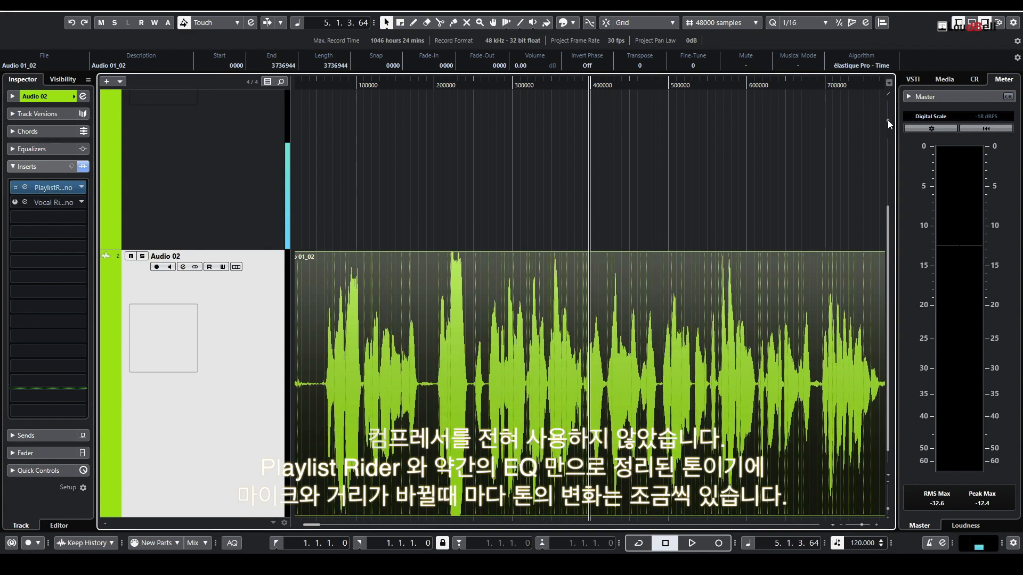
left_click_drag(302, 81, 303, 83)
key("h")
key("h")
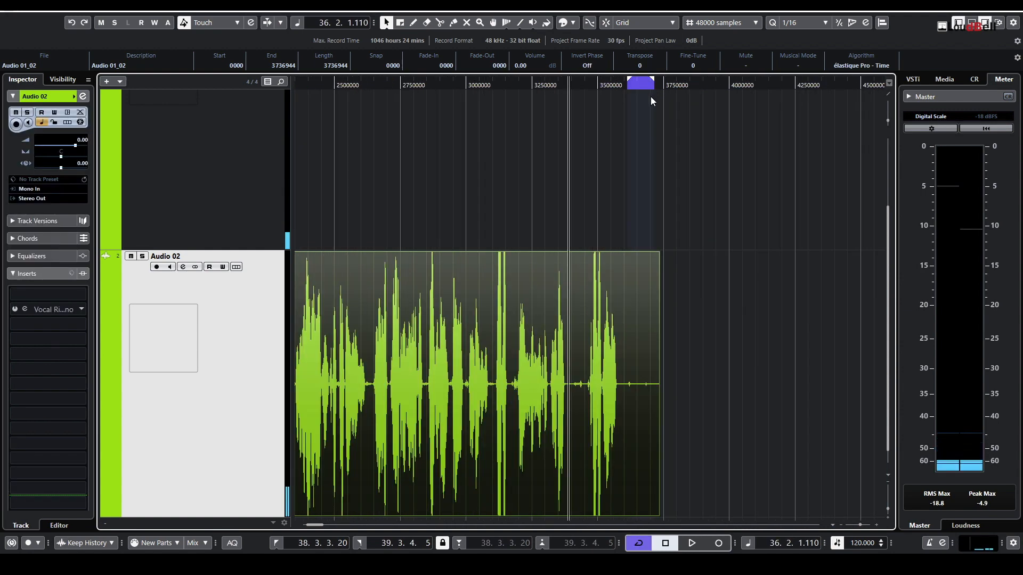
Play the cycle range 38.3.3.20 to 39.3.4.5 near the clip's end to check its background noise, and stop playback
key("KP_1")
key("space")
key("h")
key("h")
key("h")
key("h")
key("h")
key("h")
key("h")
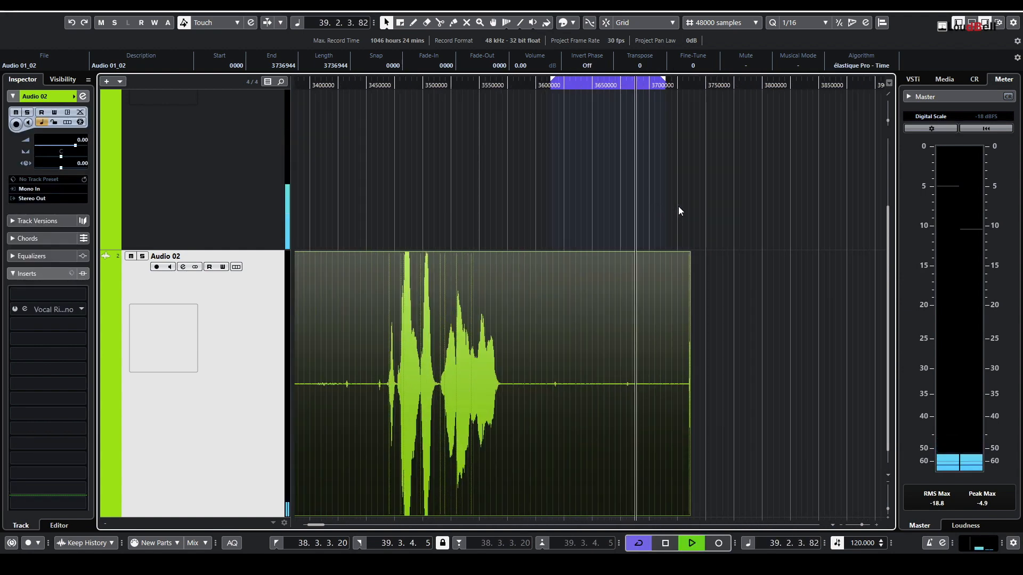
key("g")
key("g")
key("space")
Add RX 7 Voice De-noise to the empty first insert slot of the Audio 02 track
left_click(75, 294)
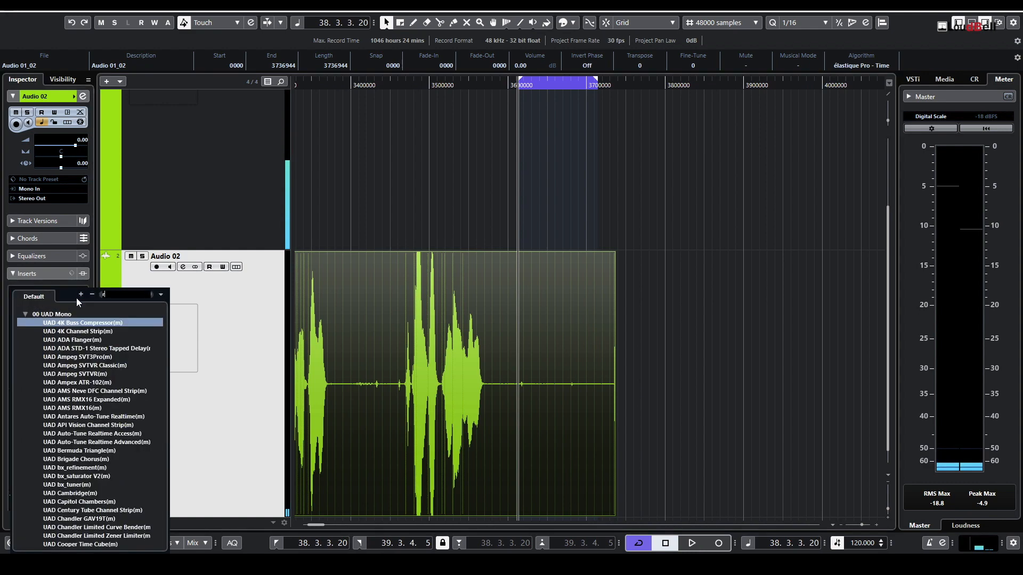
type("rx")
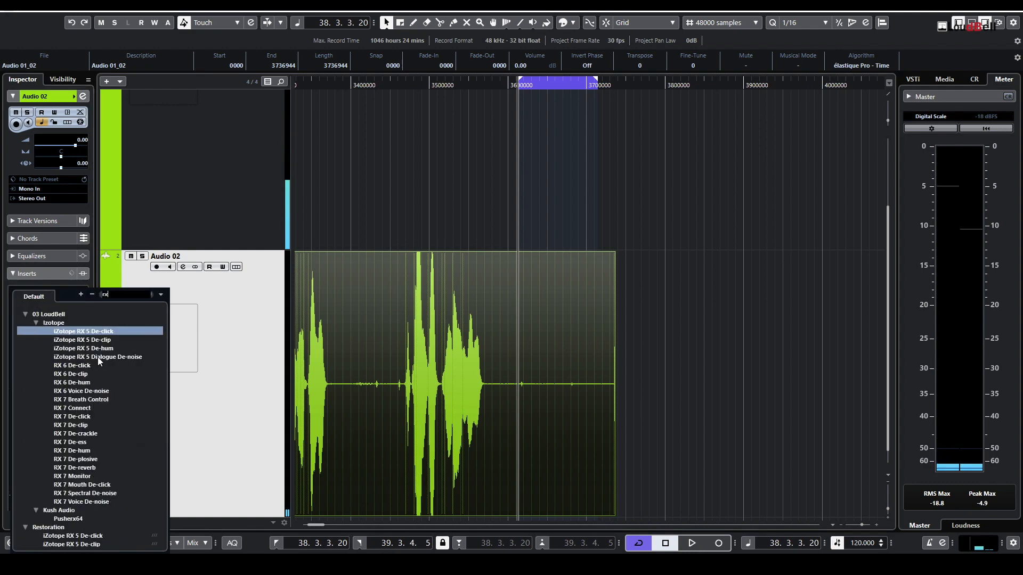
double_click(88, 503)
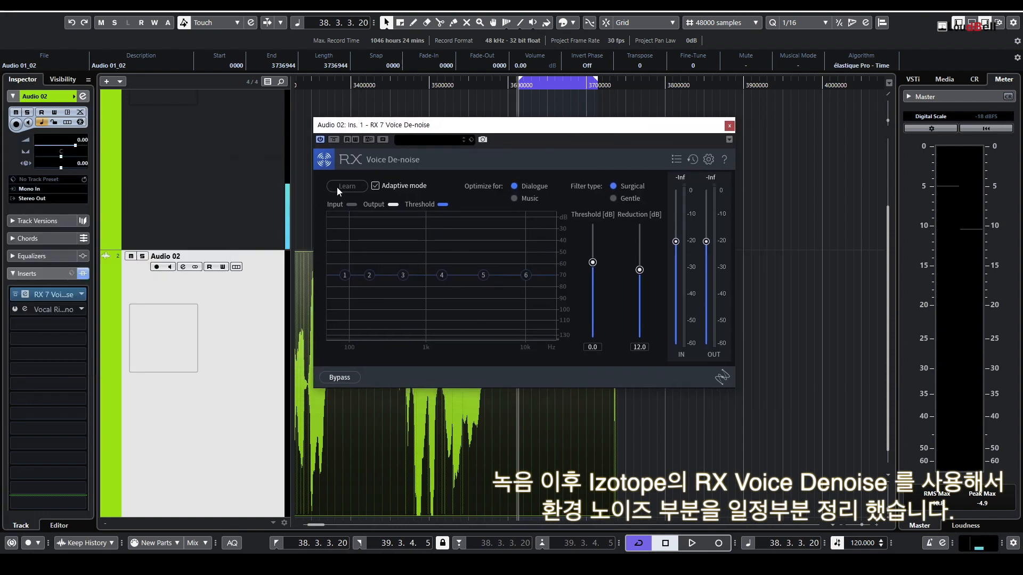
Learn a noise profile in Voice De-noise by playing the looped noise-only passage, with Adaptive mode off
left_click(361, 186)
key("space")
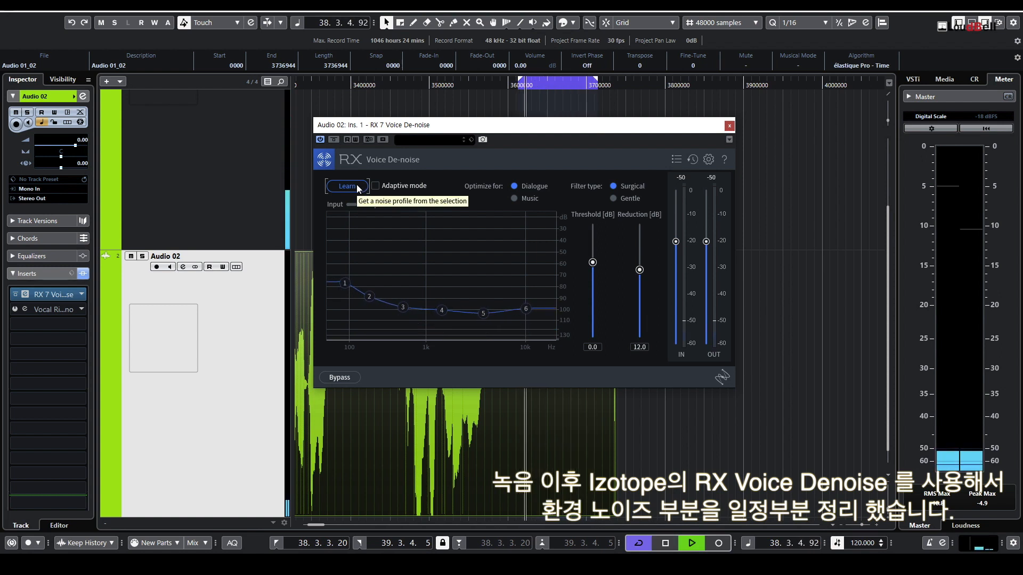
left_click(358, 186)
key("space")
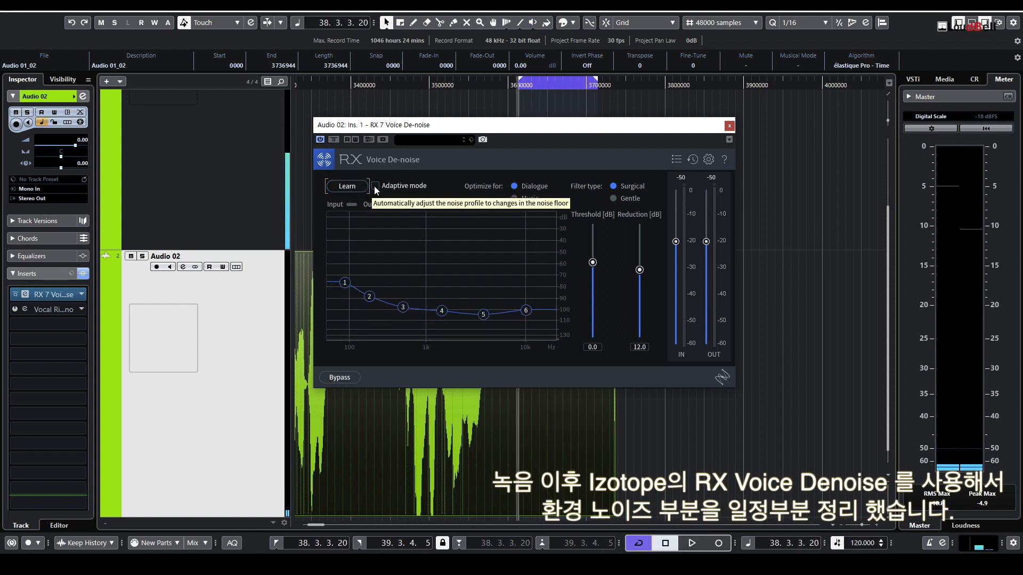
Lower threshold point 6 of the Voice De-noise curve to -106 dB while playing back the noise loop
left_click_drag(526, 311, 526, 314)
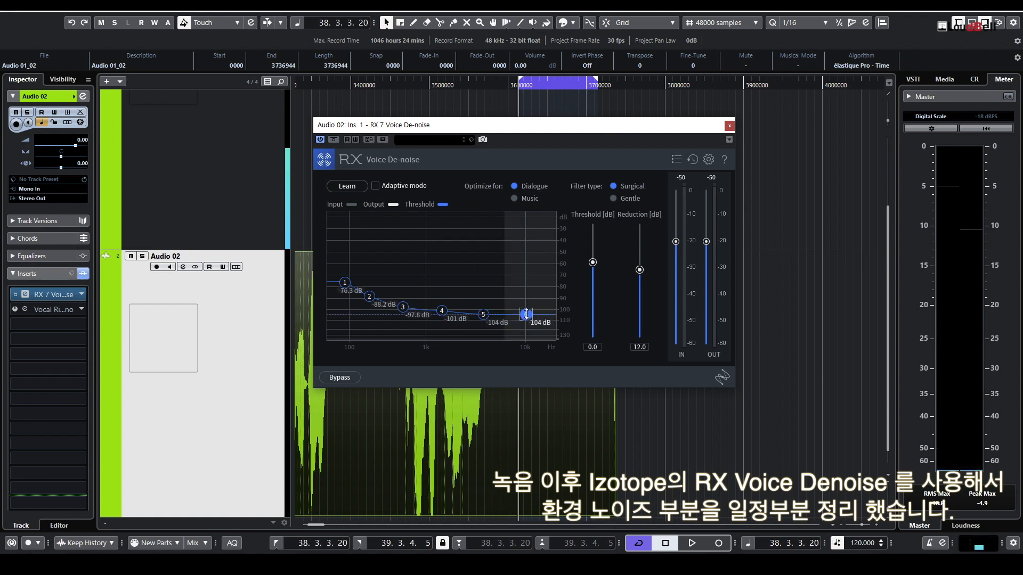
key("space")
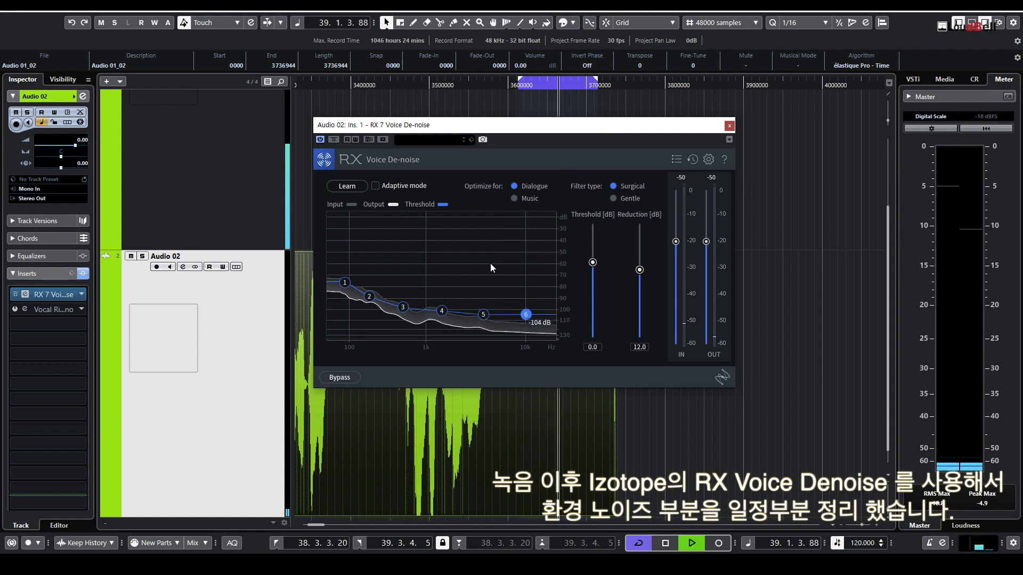
left_click_drag(526, 314, 526, 316)
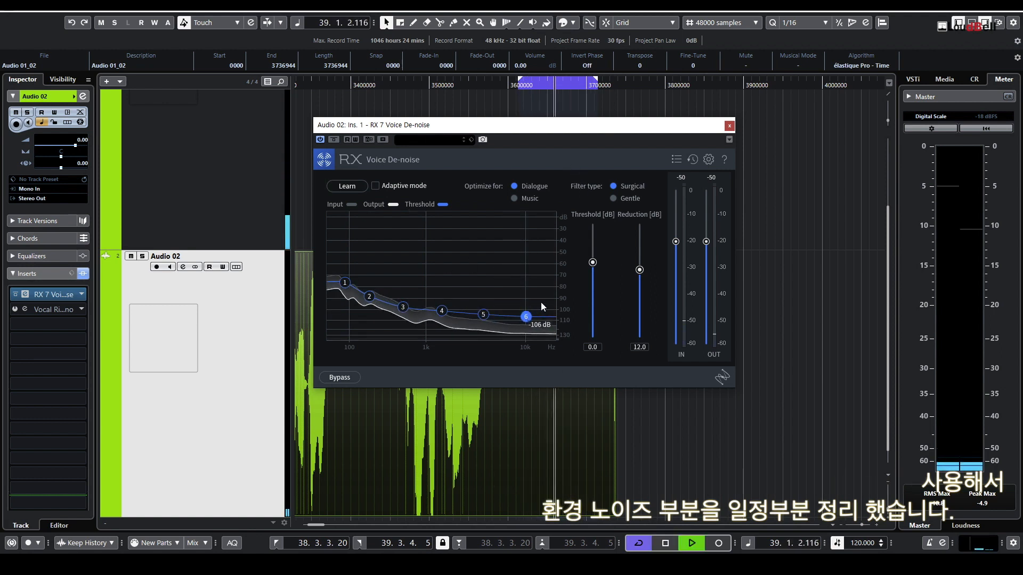
Turn off cycle playback, close the Voice De-noise window, stop playback and place the playhead at 2.4.4.88 near the clip's start
key("KP_Divide")
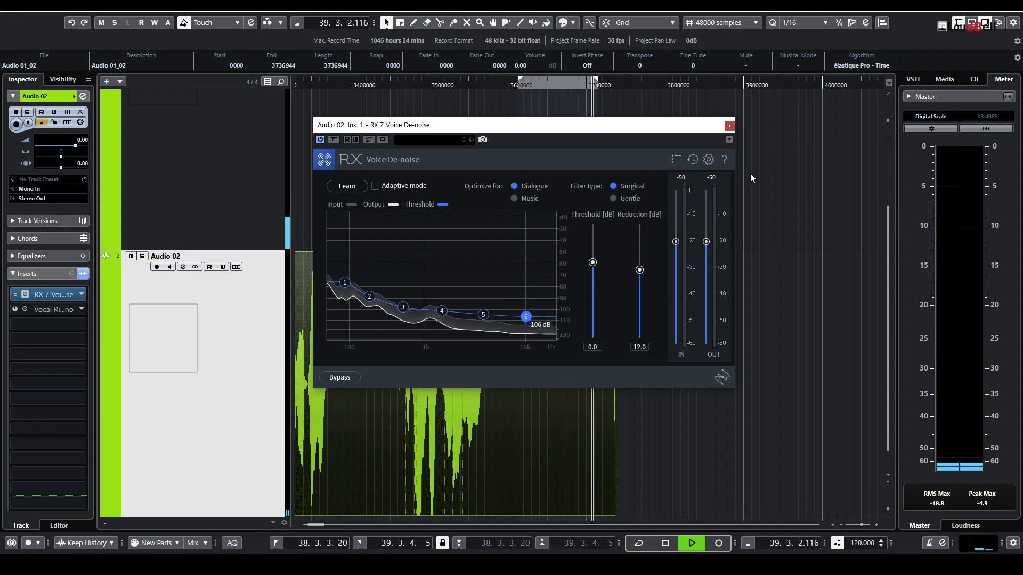
key("g")
key("g")
key("g")
left_click(729, 126)
key("g")
key("g")
key("g")
key("g")
key("space")
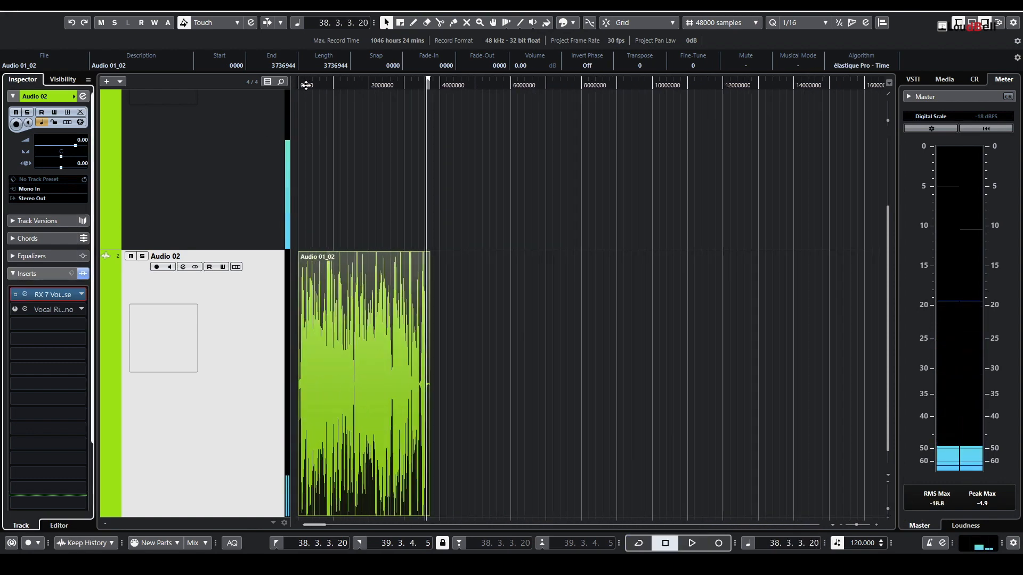
left_click_drag(306, 86, 377, 138)
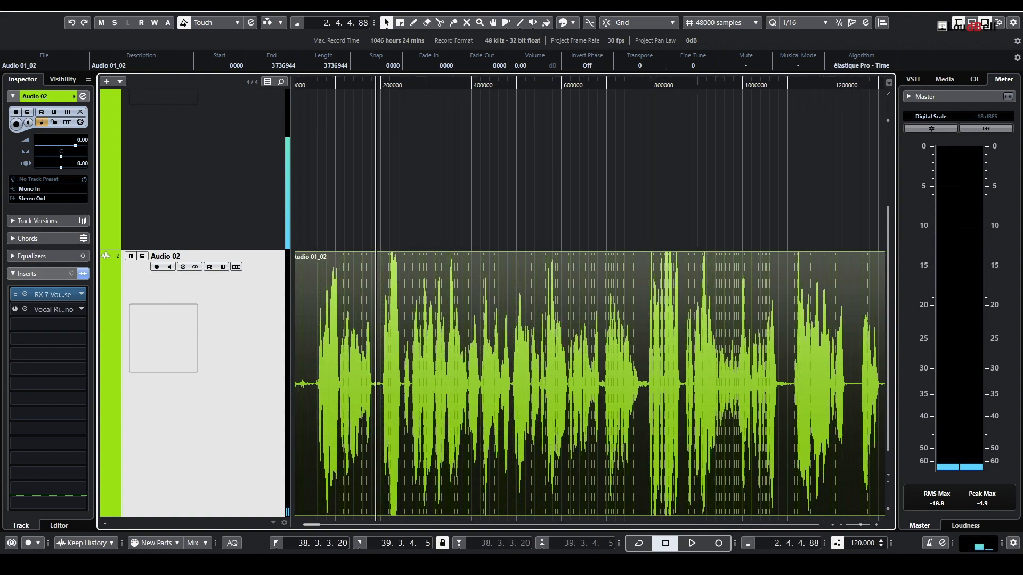
Open PlaylistRider Mono on the Audio 03 track, set its attack to Fast, stop playback and move its window aside
left_click(53, 309)
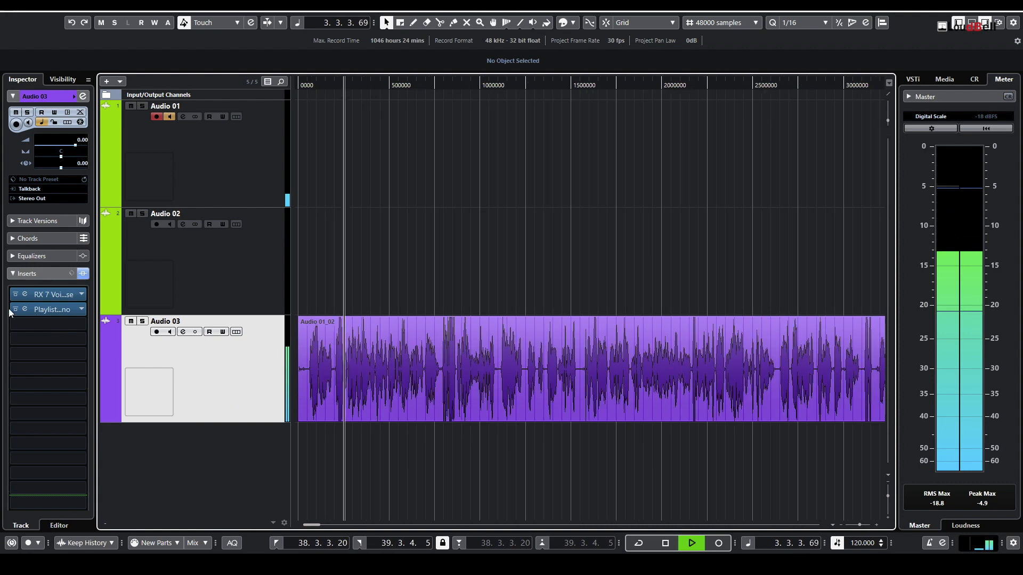
left_click(25, 309)
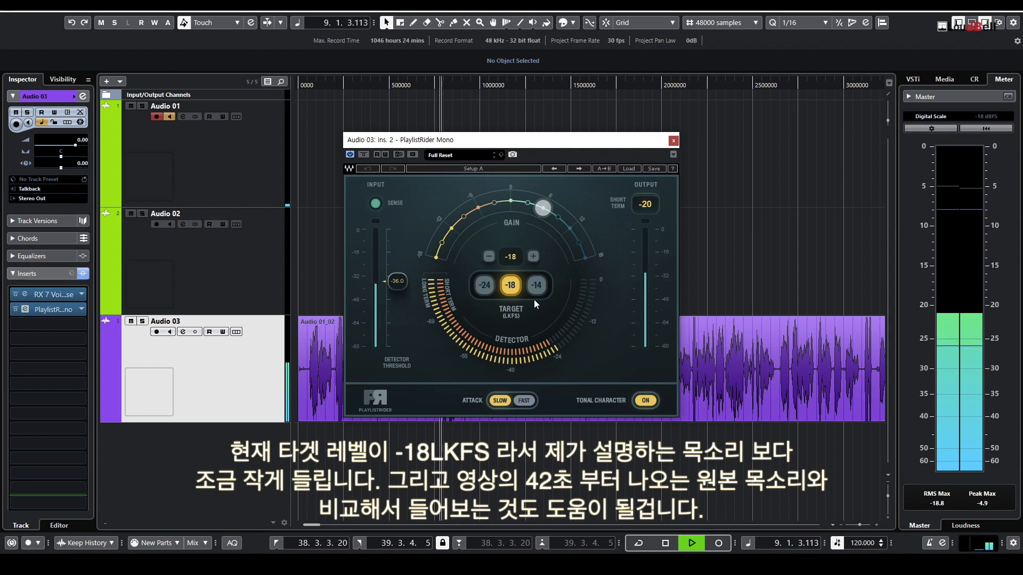
left_click(524, 401)
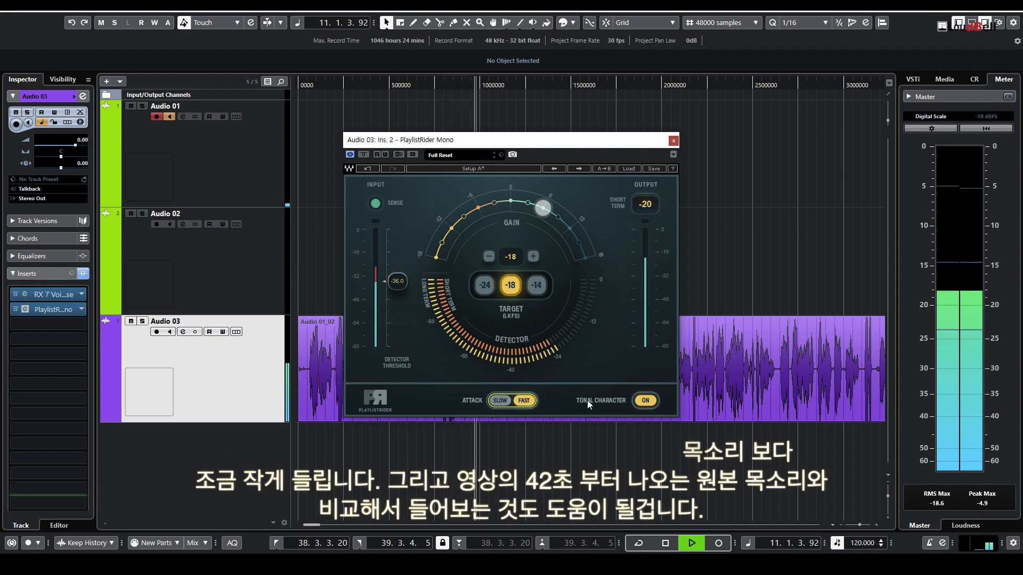
key("space")
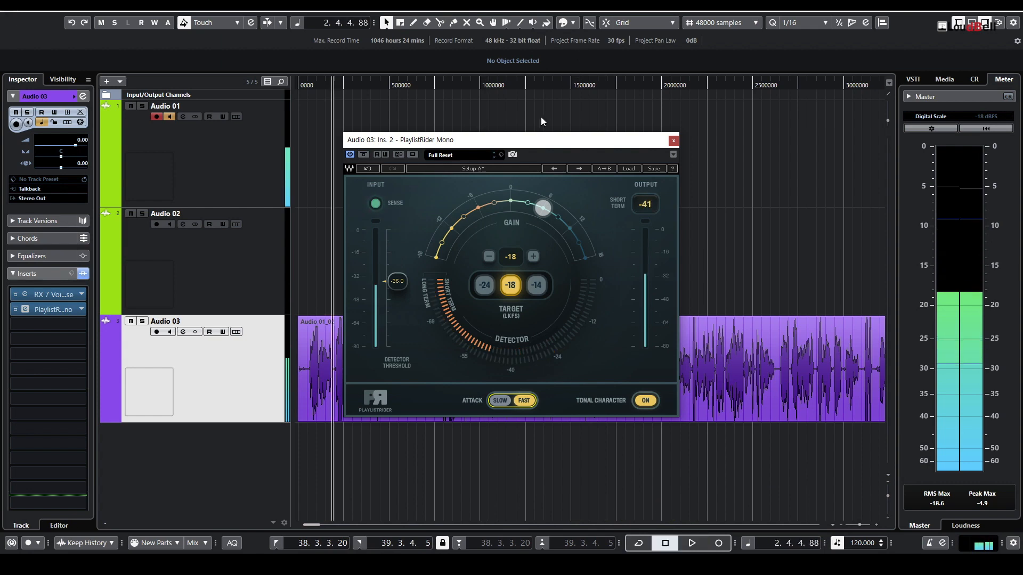
left_click_drag(557, 139, 757, 108)
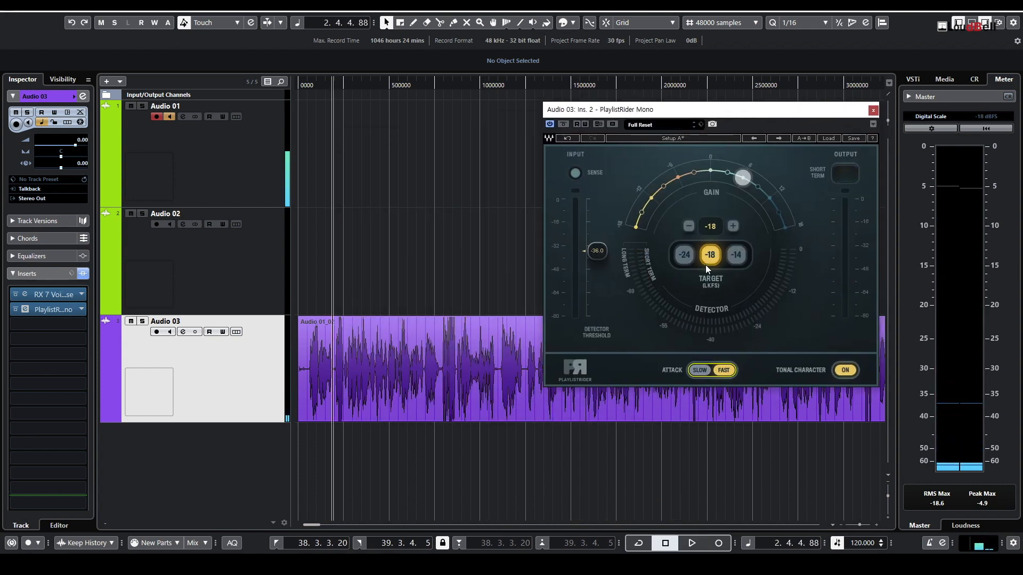
Set PlaylistRider's detector threshold to -38.7 and its target to -24 LKFS
left_click_drag(593, 252, 593, 270)
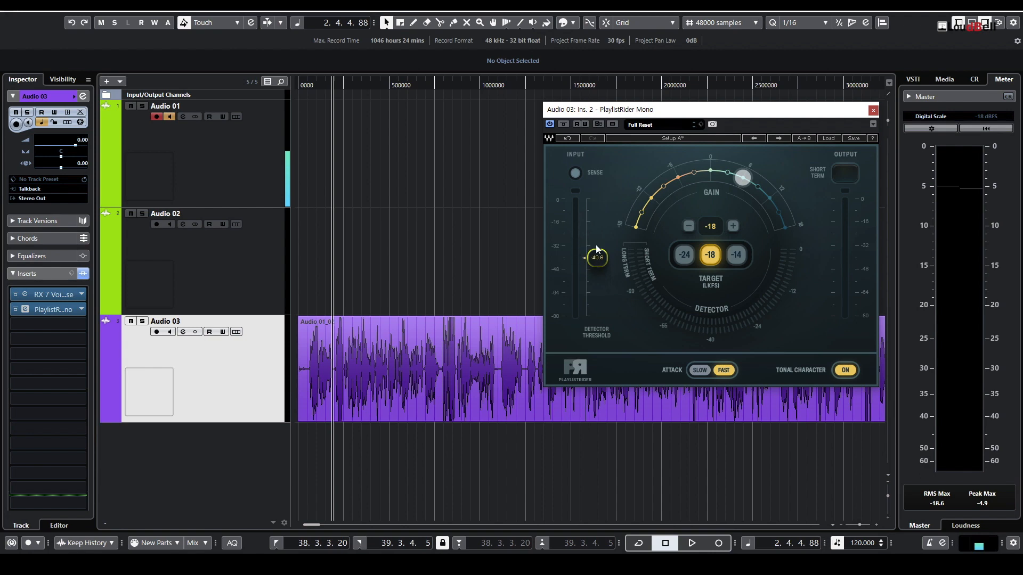
left_click_drag(597, 258, 597, 256)
left_click(685, 256)
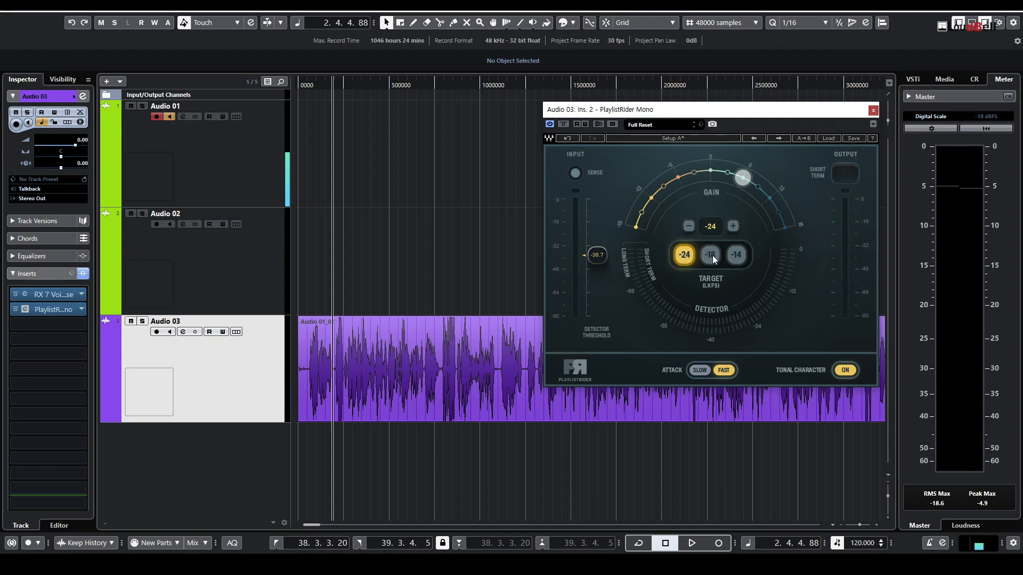
left_click(709, 255)
left_click(741, 257)
Add Vocal Rider Mono to the third insert slot of Audio 03 and place its window beside PlaylistRider
left_click(48, 324)
type("vo")
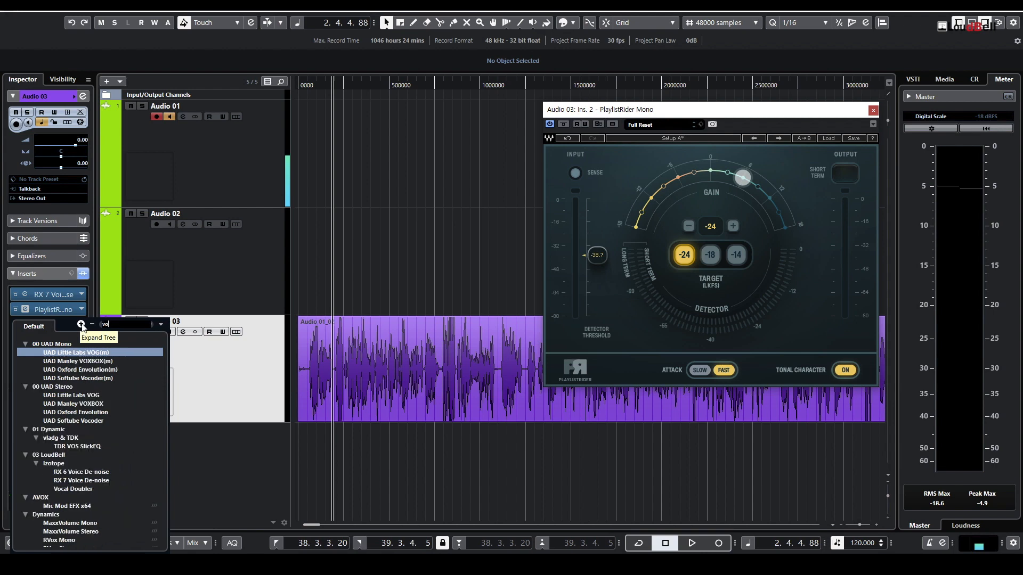
type("cal")
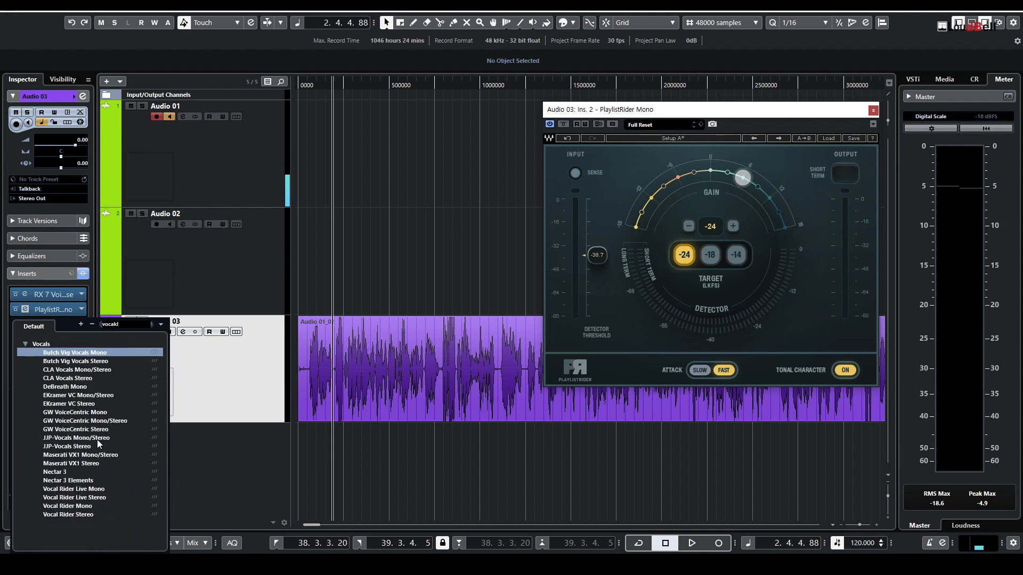
left_click(88, 507)
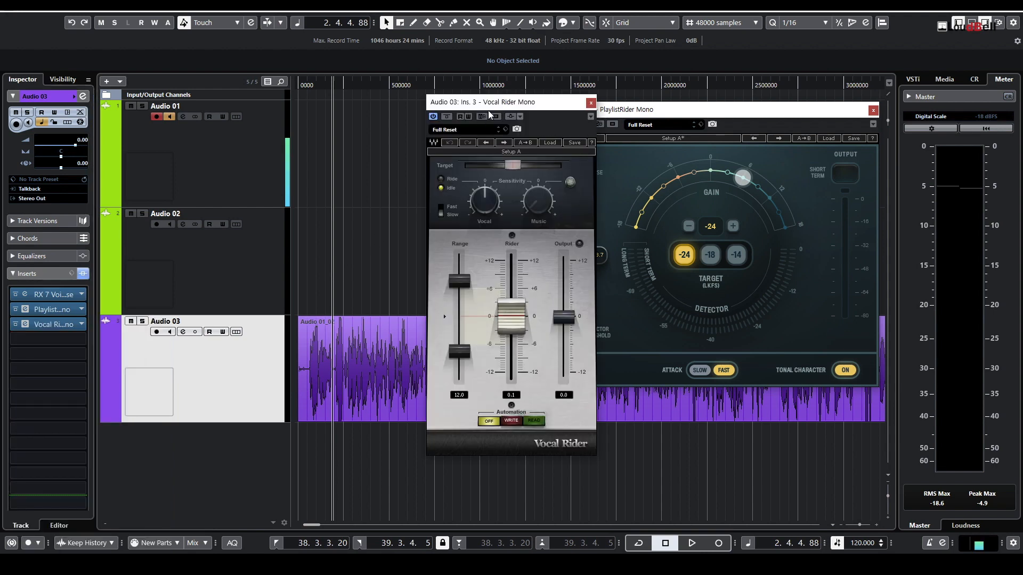
left_click_drag(486, 110, 319, 99)
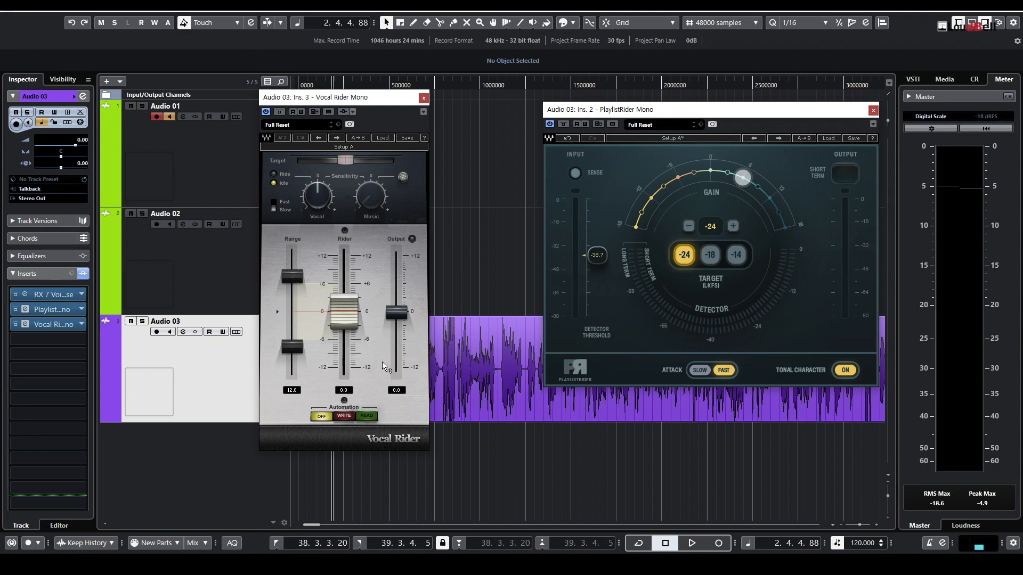
Place the playhead at 9.1.4.46 and zoom in on the Audio 03 waveform there
left_click_drag(441, 83, 441, 110)
mouse_move(893, 125)
left_mouse_down()
mouse_move(888, 138)
mouse_move(889, 122)
left_mouse_up()
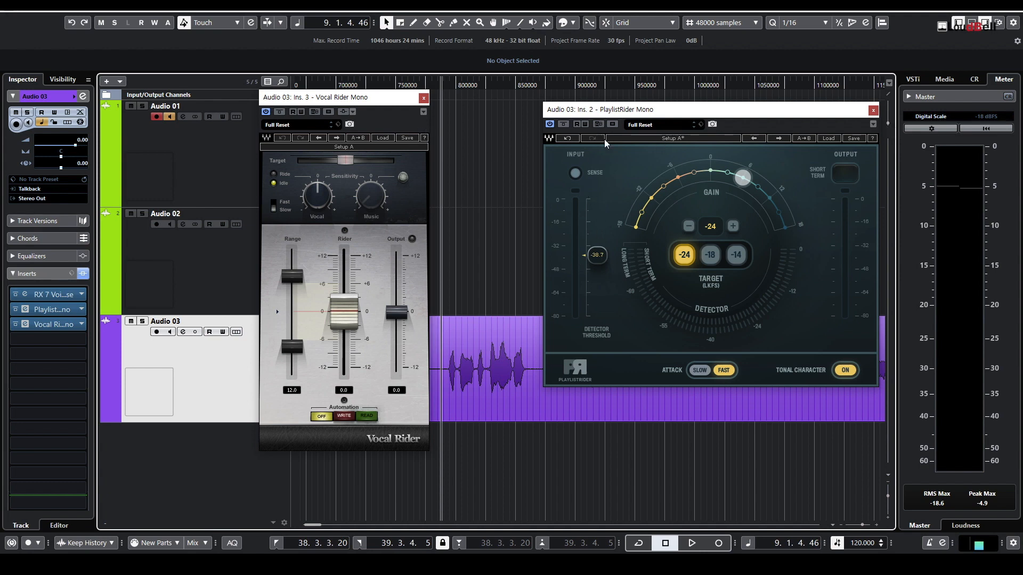
Close the Vocal Rider window, keep PlaylistRider open beside the track list and place the playhead at 10.1.4.29
left_click_drag(632, 118, 271, 98)
left_click(424, 98)
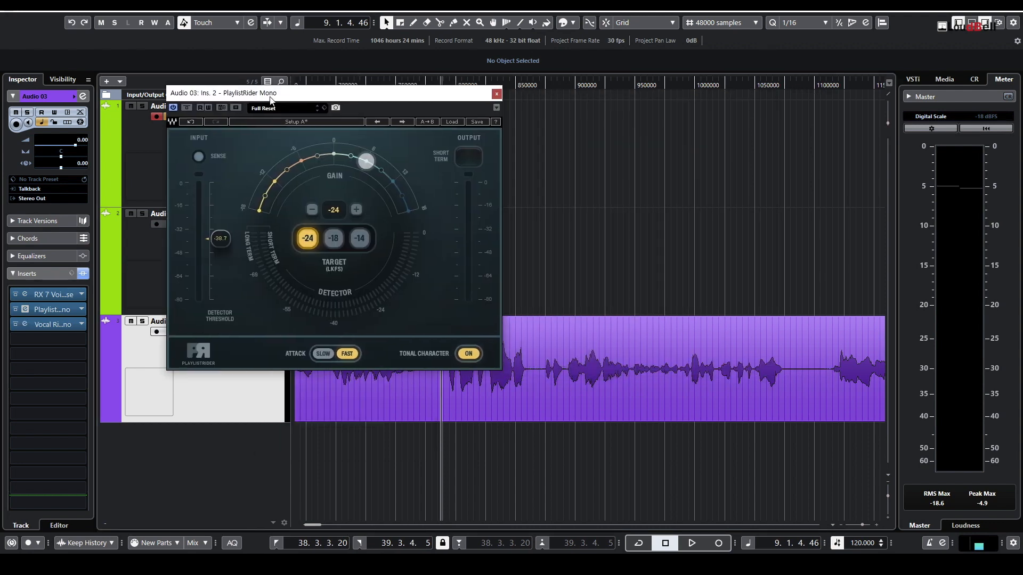
left_click(555, 86)
key("g")
key("g")
key("g")
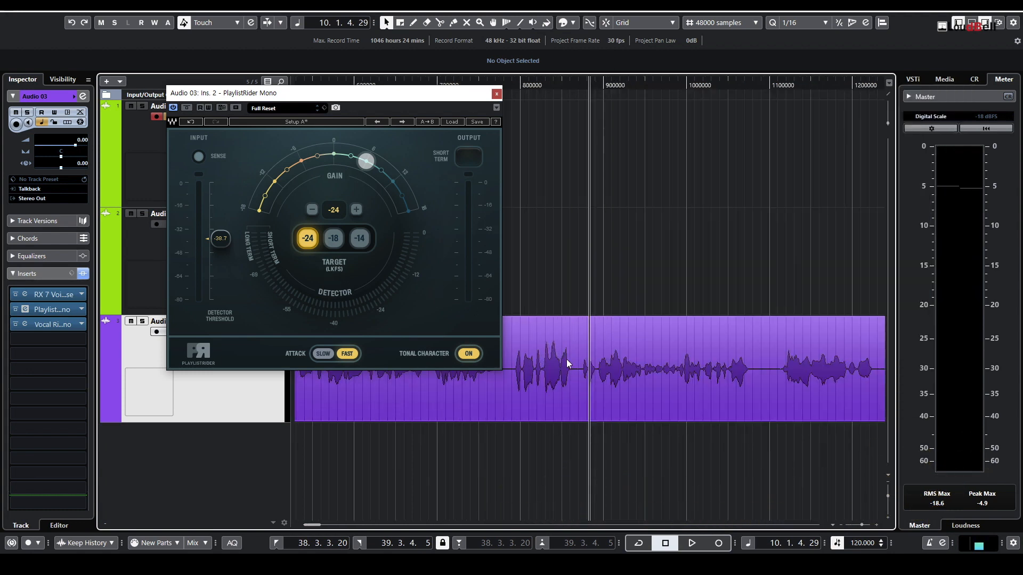
Enlarge the Audio 03 track so its waveform fills the view and move the PlaylistRider window clear of it
key("h")
key("shift+h")
key("shift+h")
key("shift+h")
scroll(575, 250, "down", 3)
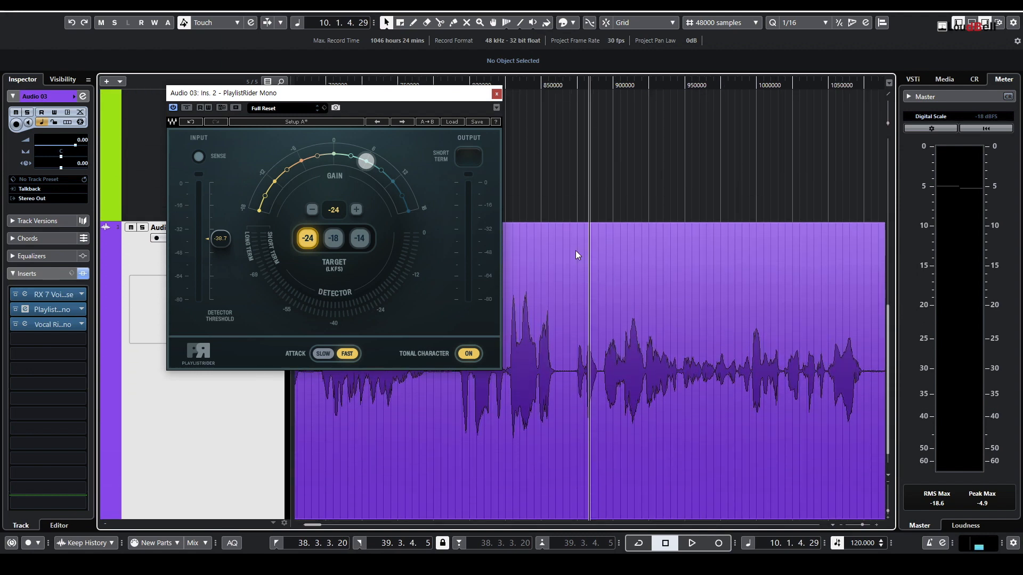
key("h")
left_click_drag(464, 92, 250, 64)
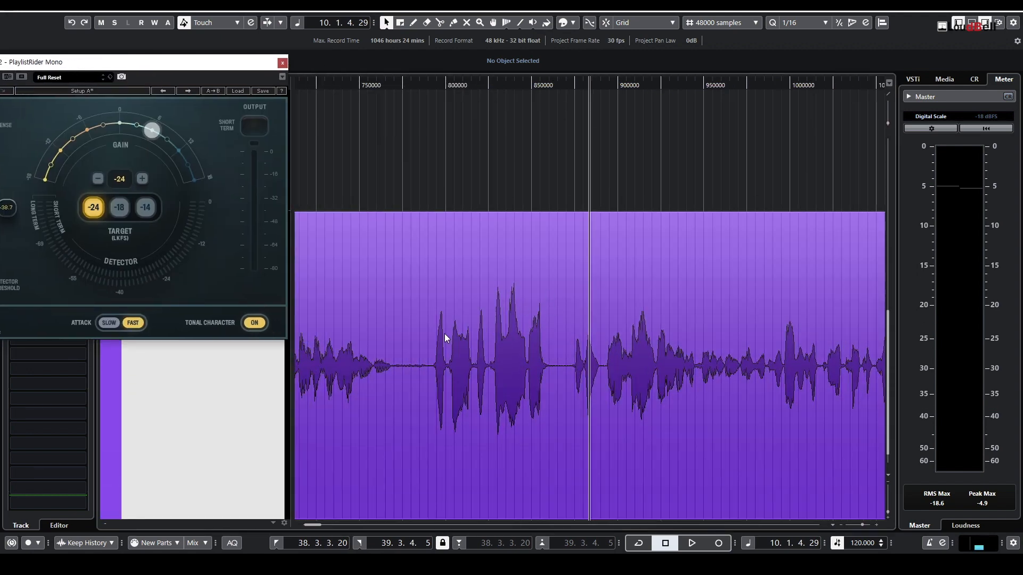
Examine the level differences between the loud and quiet passages of the Audio 03 waveform around the playhead
key("g")
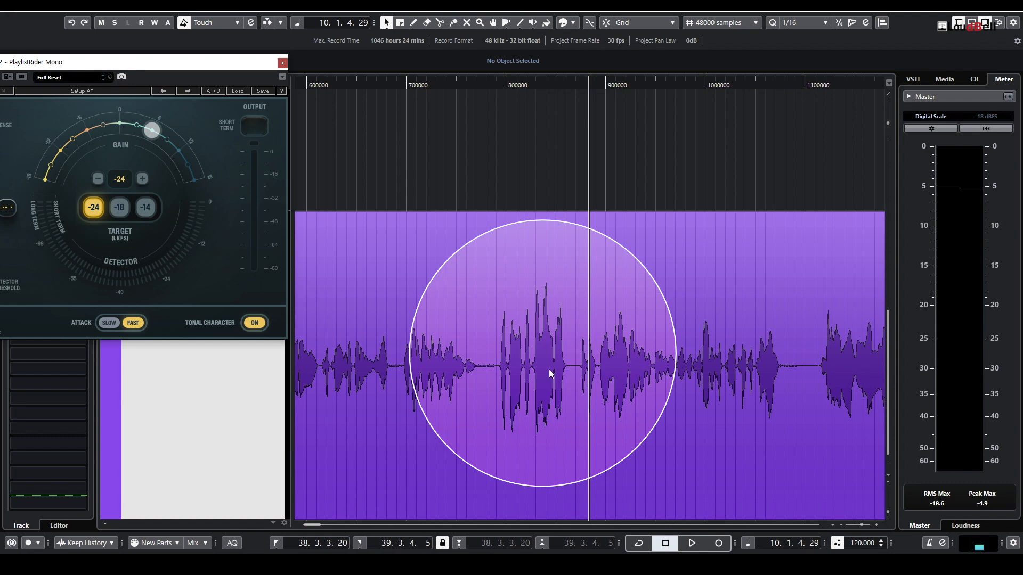
key("g")
key("g")
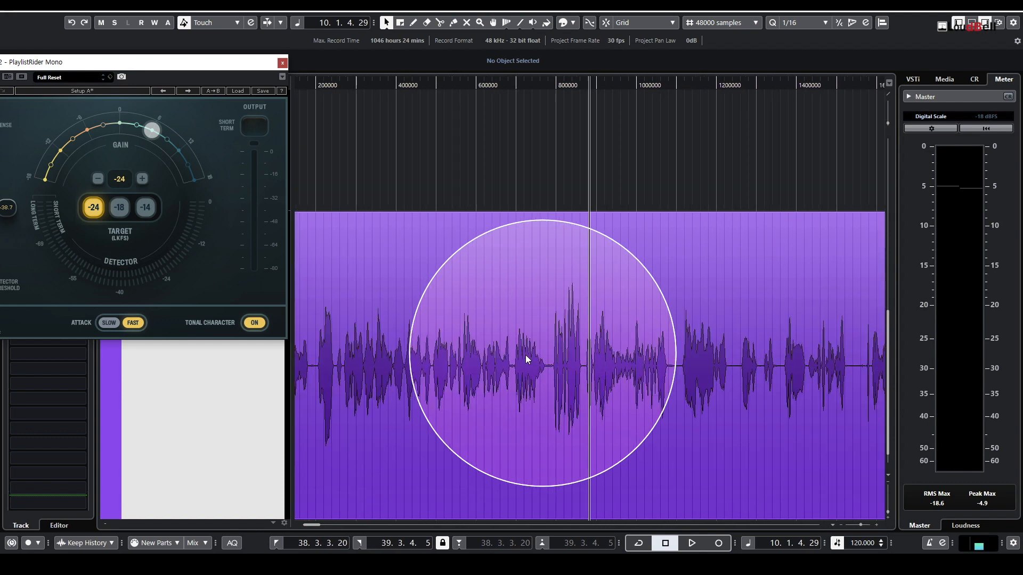
key("h")
key("h")
key("h")
key("h")
key("h")
key("h")
key("h")
key("h")
key("h")
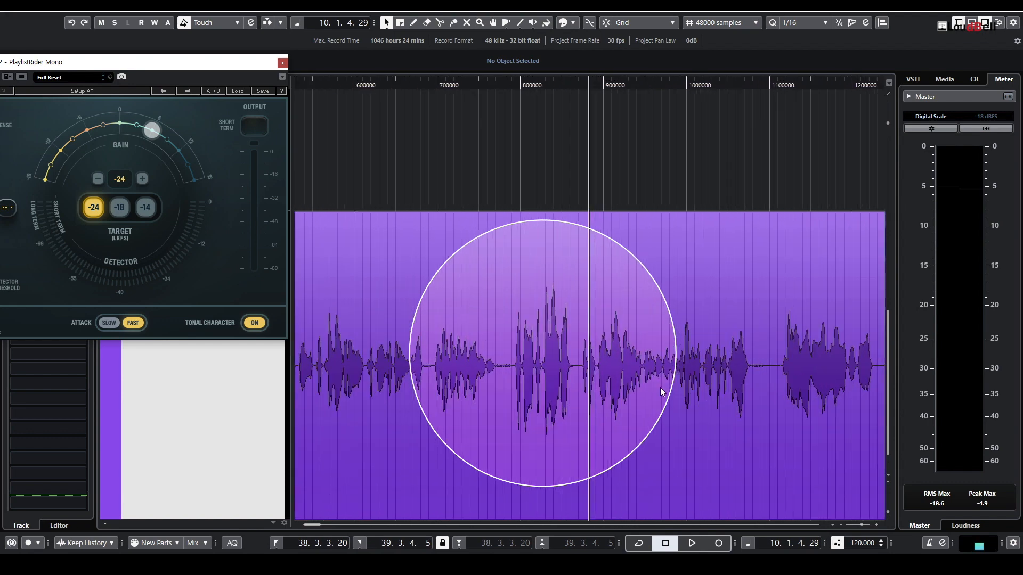
key("g")
key("g")
key("g")
key("g")
key("g")
key("g")
key("g")
key("g")
key("shift+g")
key("shift+g")
key("shift+g")
key("shift+g")
key("shift+g")
key("shift+g")
key("shift+g")
key("shift+g")
key("shift+g")
key("shift+g")
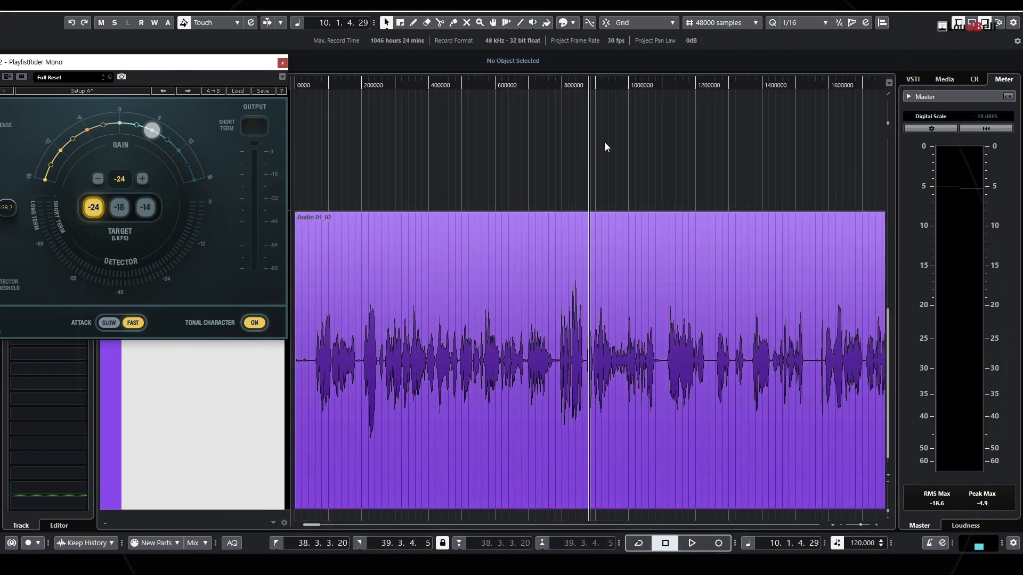
Place the PlaylistRider window above the Audio 03 event and examine the waveform of the entire recording
left_click_drag(202, 71, 581, 70)
key("h")
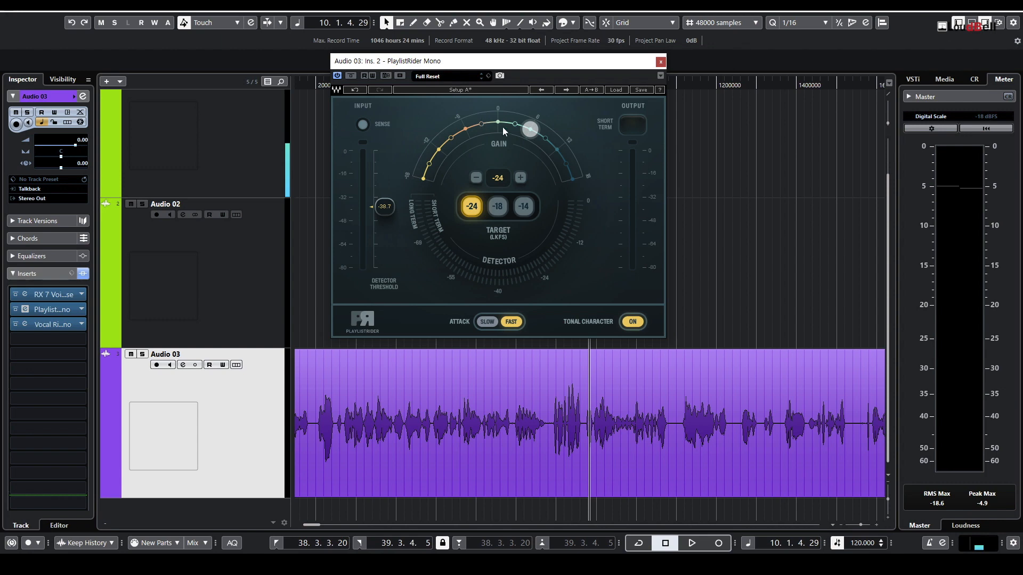
key("g")
key("g")
key("g")
key("g")
key("g")
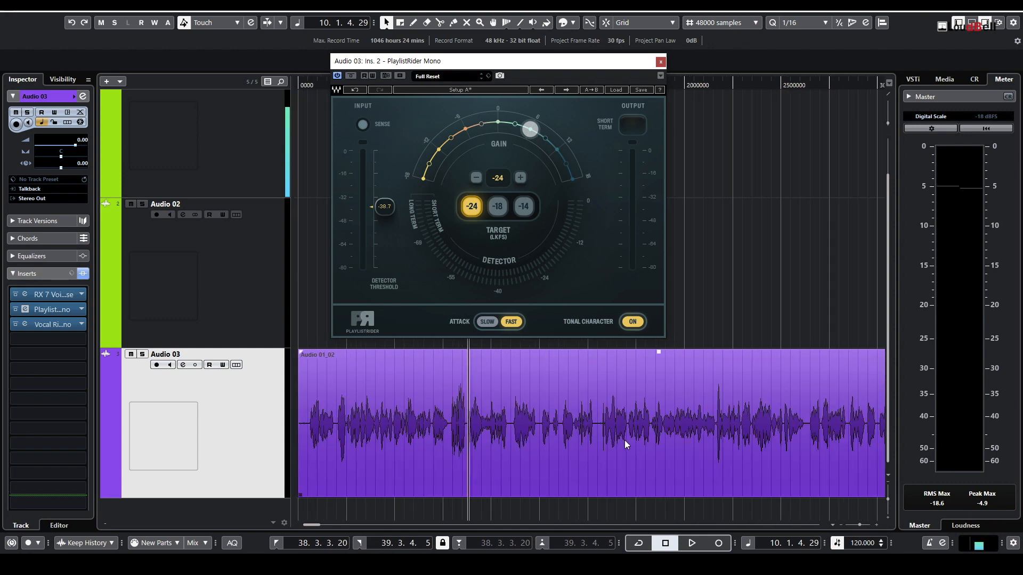
left_click(478, 467)
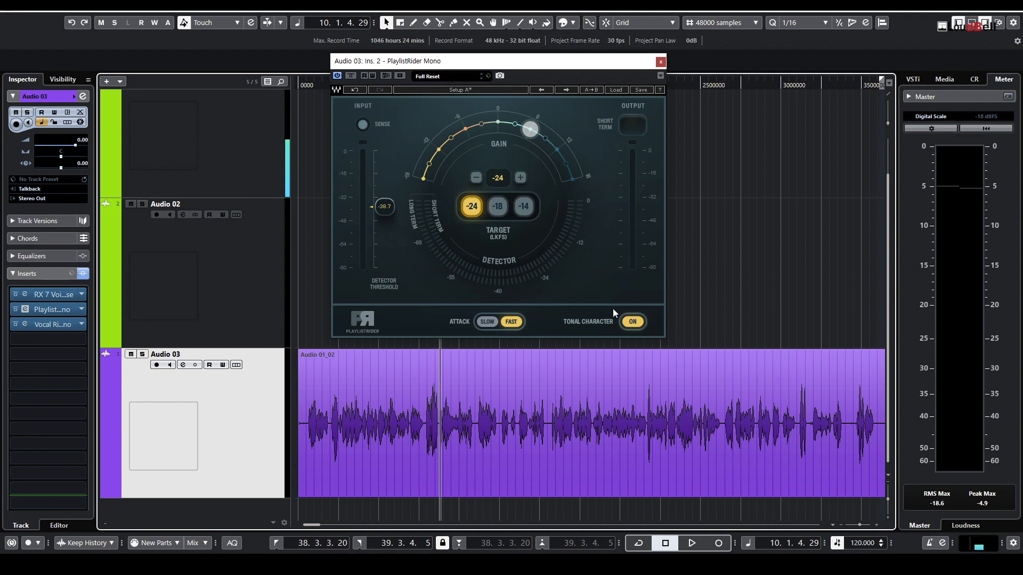
left_click(501, 205)
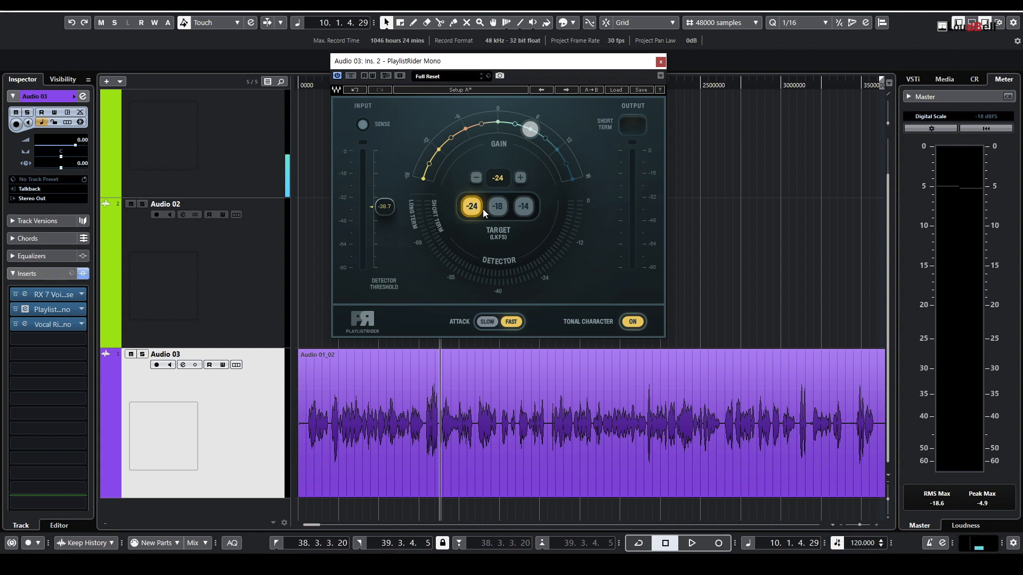
key("g")
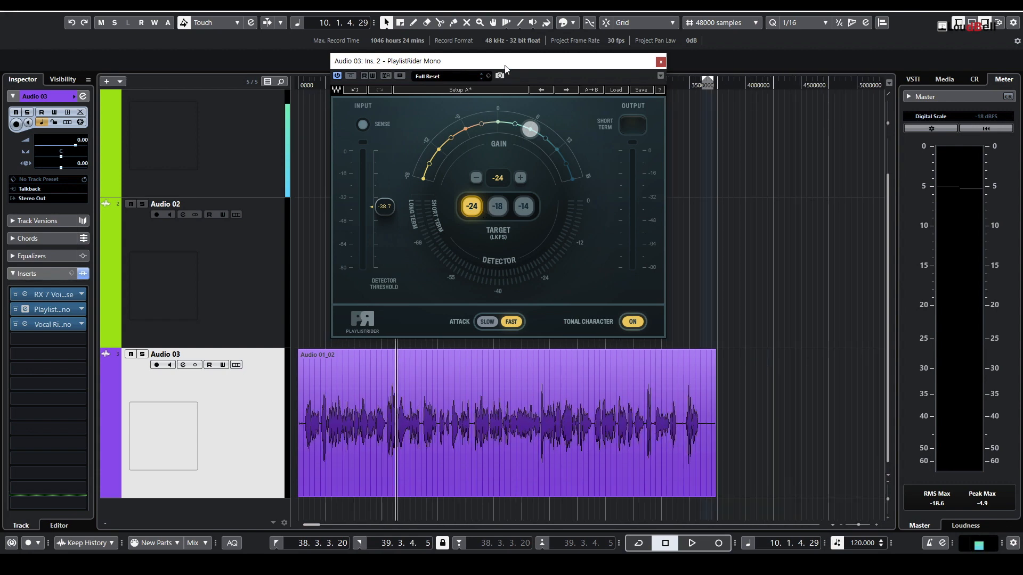
Move PlaylistRider aside and split the Audio 03 event at about sample 1243625
left_click_drag(505, 65, 726, 73)
key("h")
key("h")
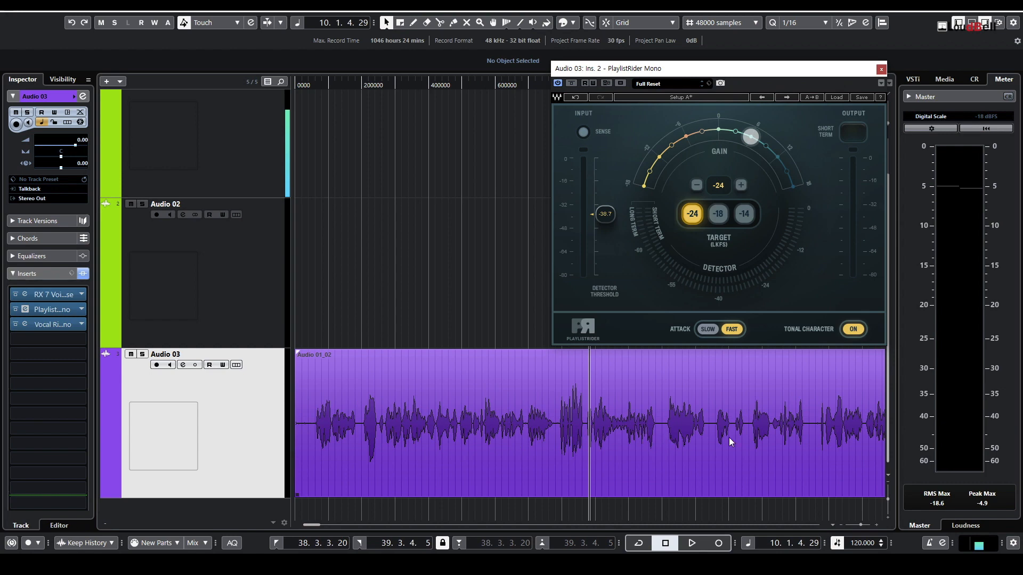
left_click(709, 432, "alt")
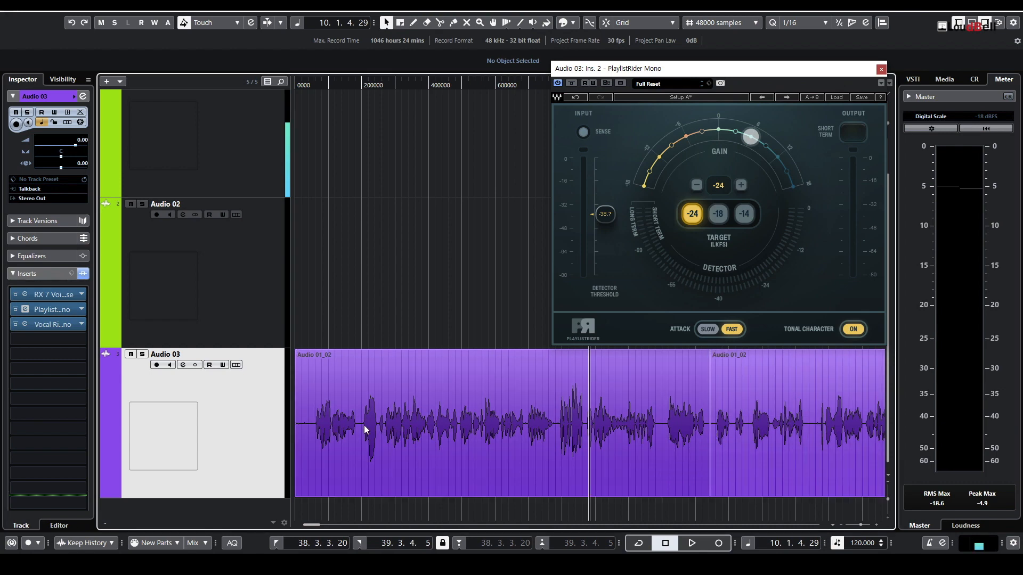
Select the first part of the split Audio 03 event and deactivate the Vocal Rider insert
left_click(438, 411)
right_click(433, 399)
left_click(33, 327)
left_click(17, 325)
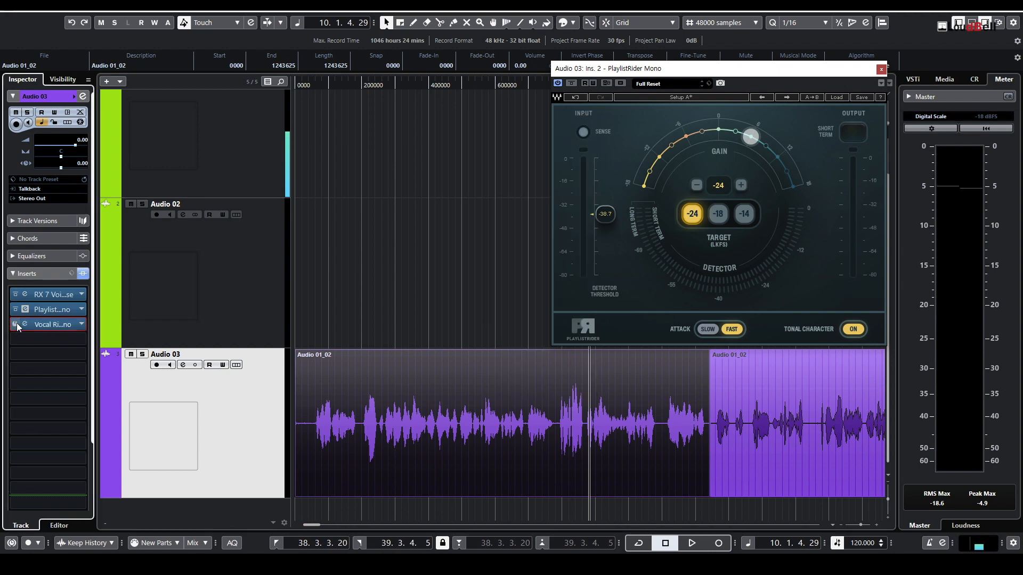
Set PlaylistRider's target to -14 LKFS and render the selected event in place with its complete signal path
right_click(434, 401)
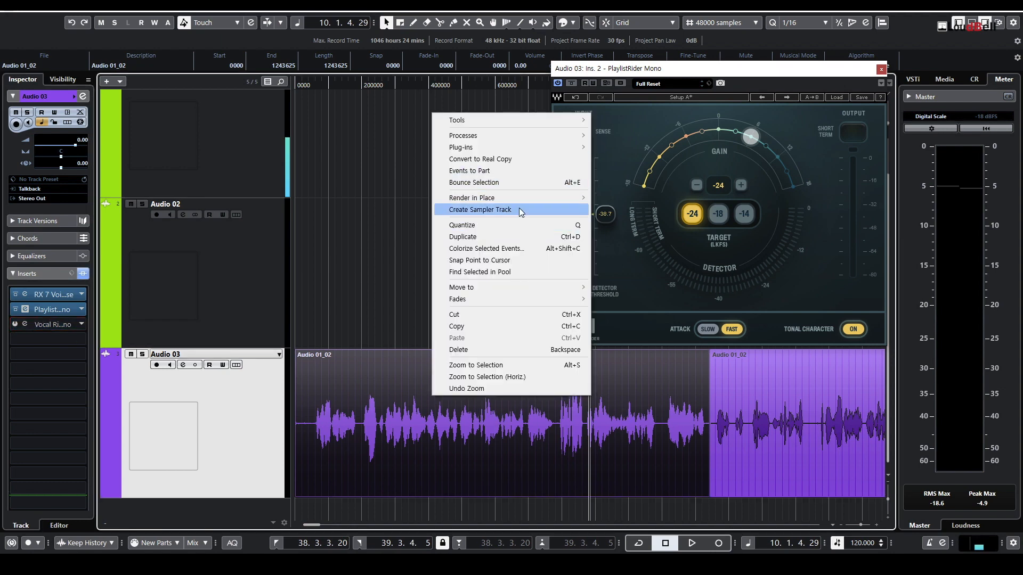
mouse_move(525, 197)
left_click(678, 213)
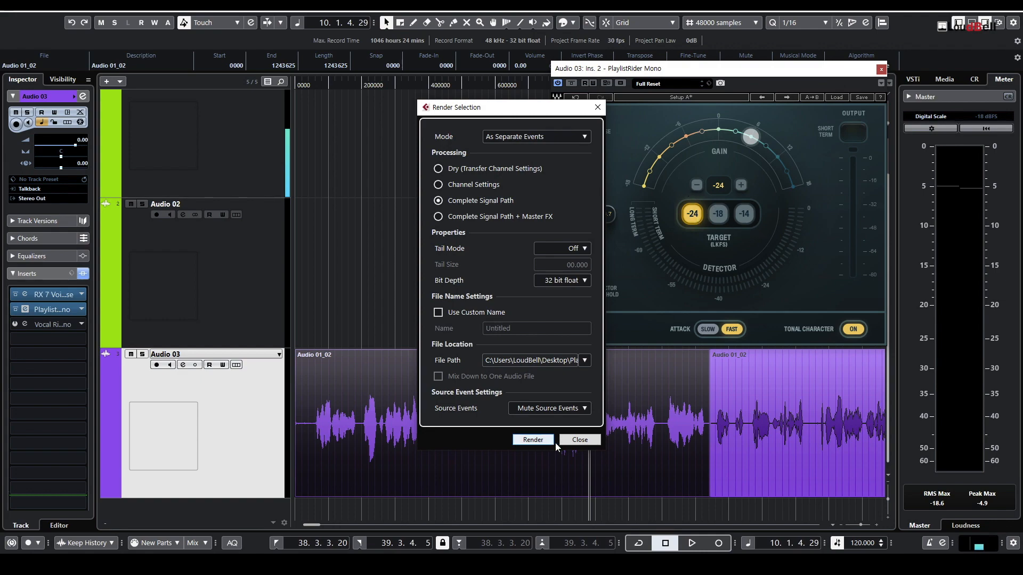
key("Escape")
left_click(745, 215)
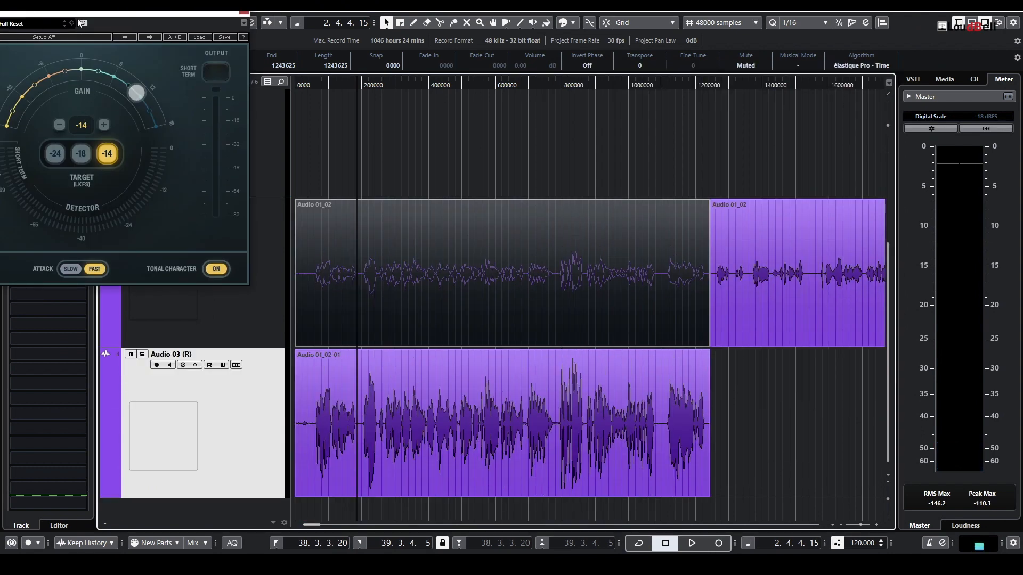
Compare the rendered Audio 03 (R) waveform with the original event above it
left_click_drag(79, 13, 309, 35)
left_click(388, 439)
left_click(522, 344)
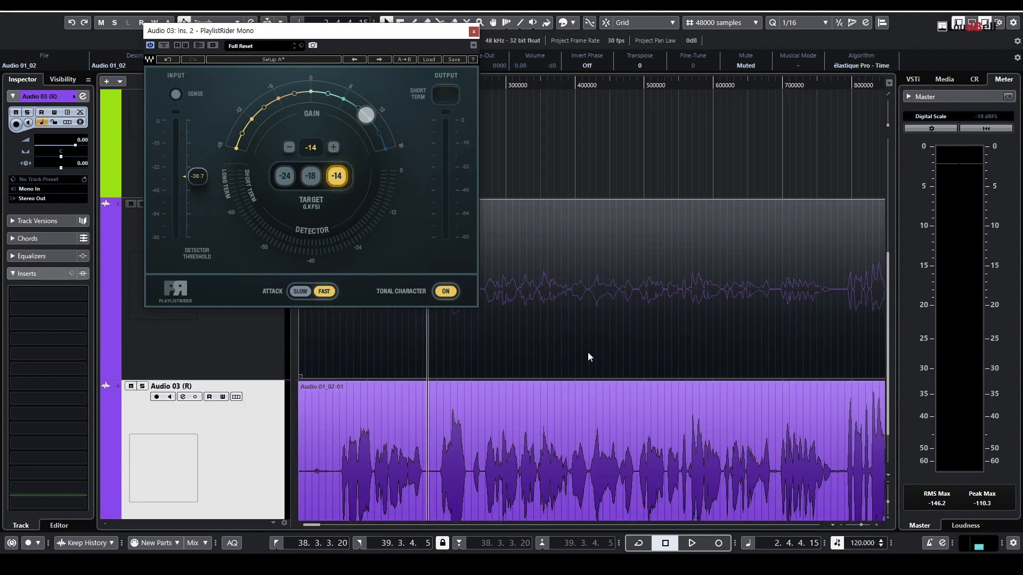
scroll(587, 352, "down", 1)
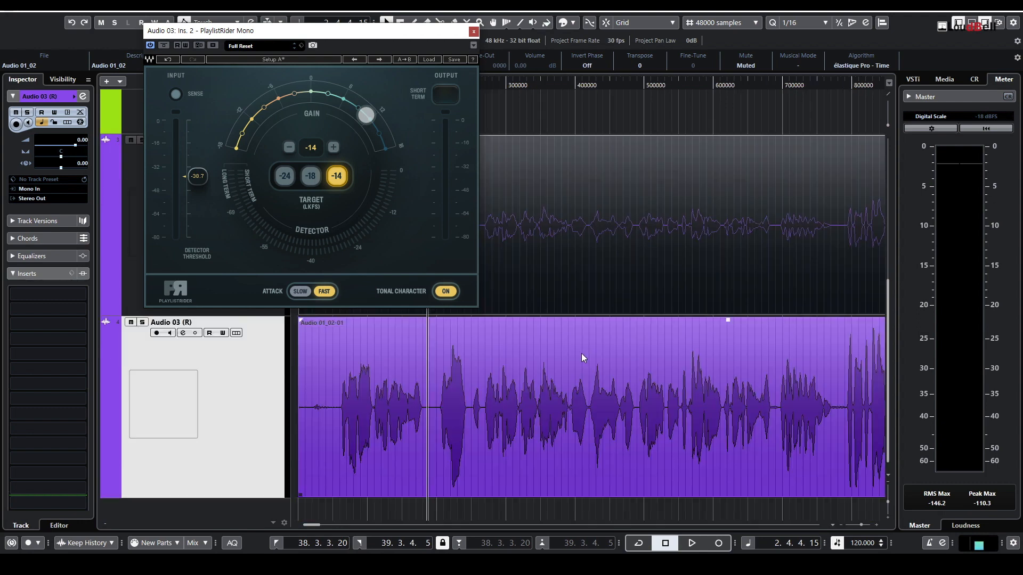
key("g")
key("g")
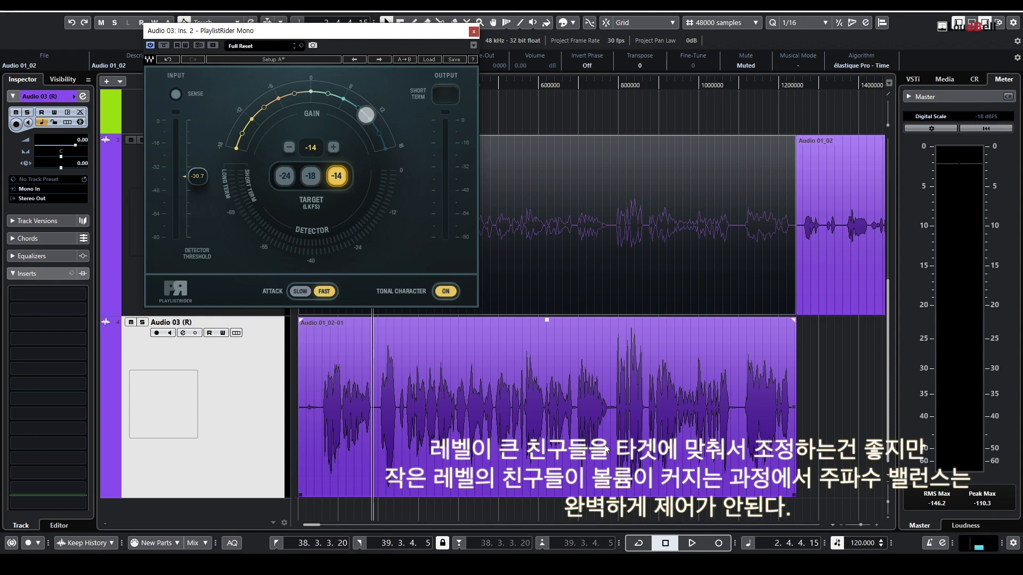
Move PlaylistRider aside, select the Audio 03 track and remove Vocal Rider from its third insert slot
left_click_drag(319, 30, 719, 77)
left_click(257, 273)
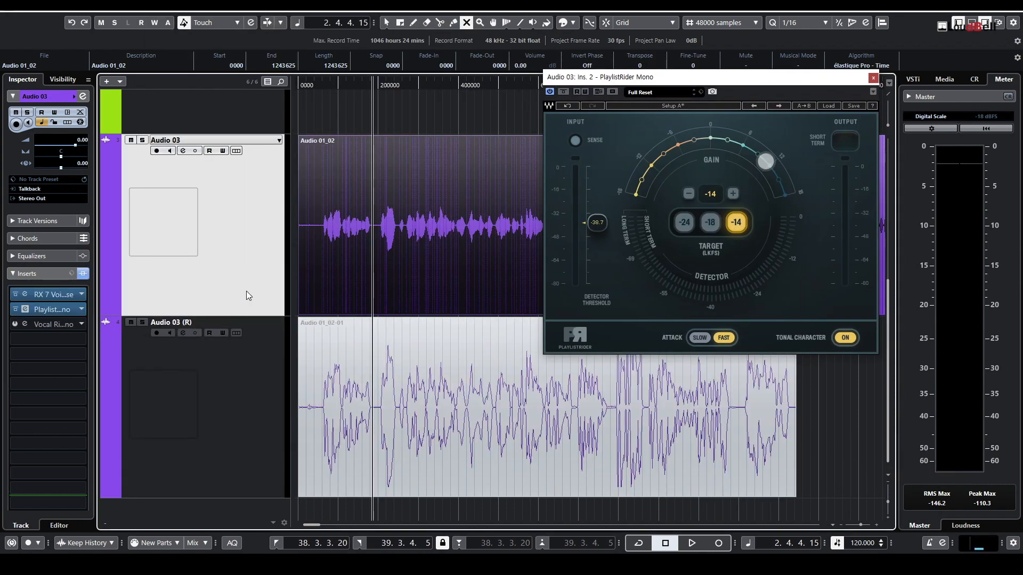
left_click(70, 324)
left_click(77, 341)
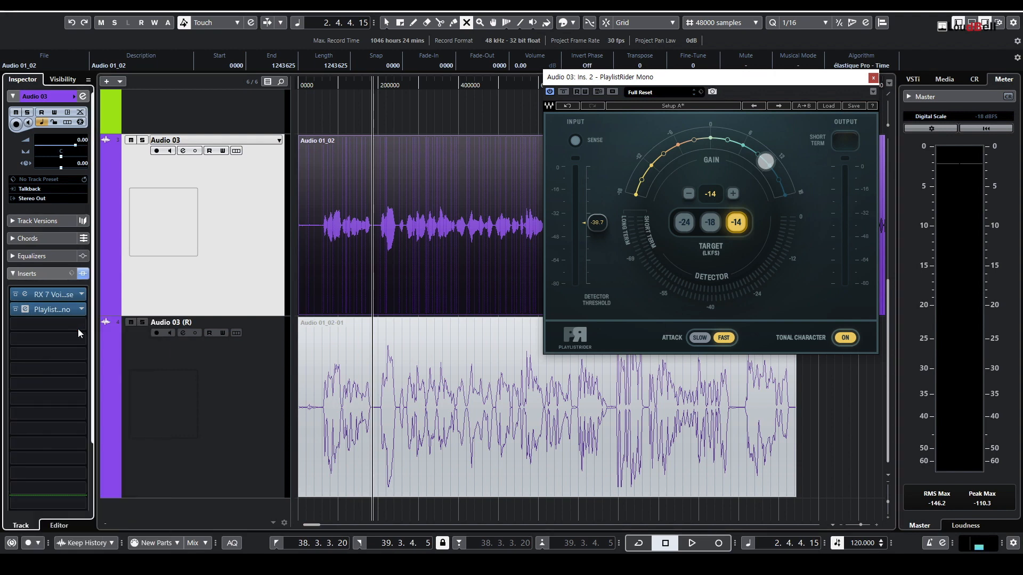
Add UAD MDWEQ5-3B(m) to Audio 03's third insert slot and set its low shelf to 153 Hz and -6.7 dB
left_click(81, 324)
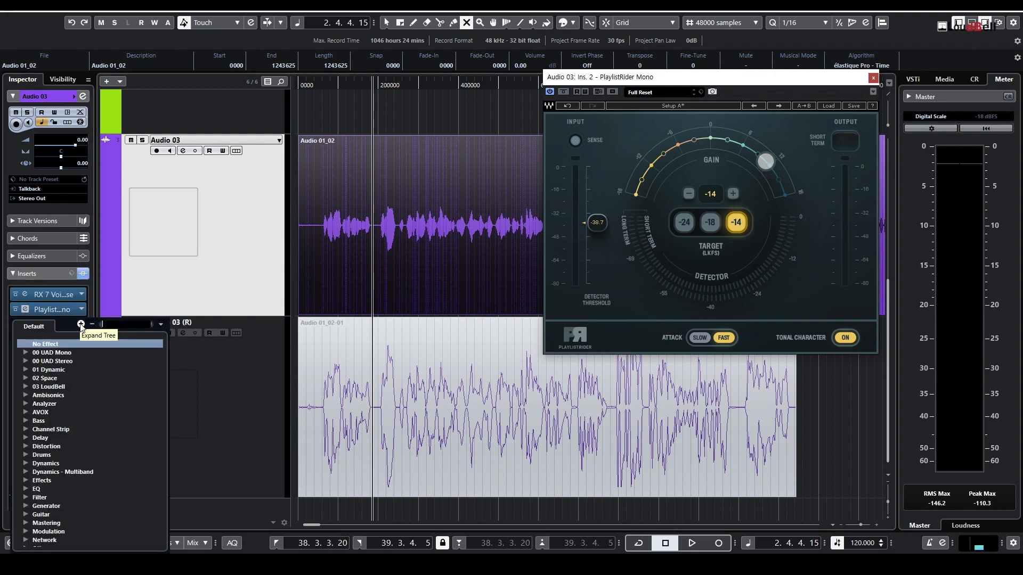
type("mdw")
left_click(85, 354)
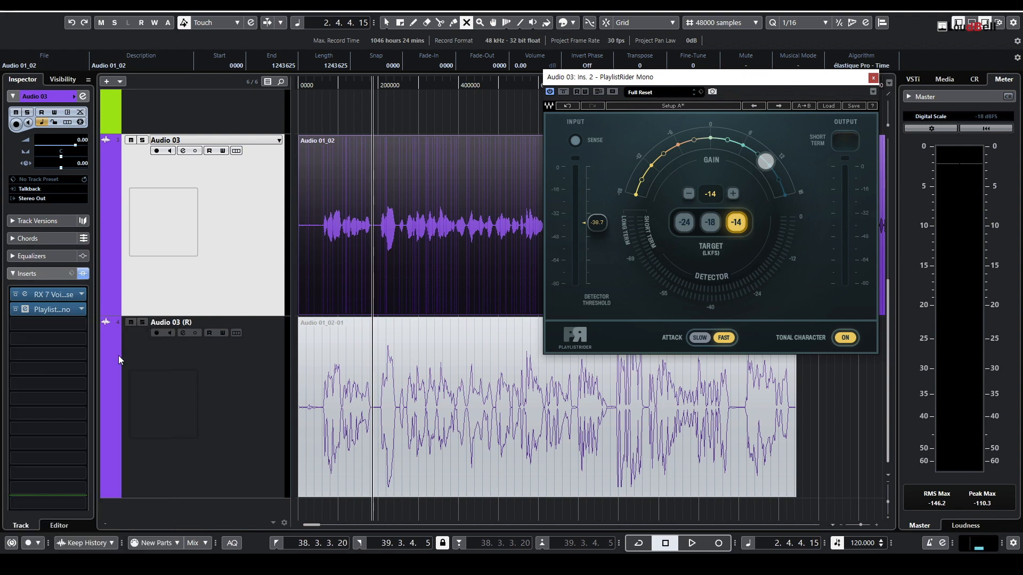
left_click_drag(555, 403, 555, 422)
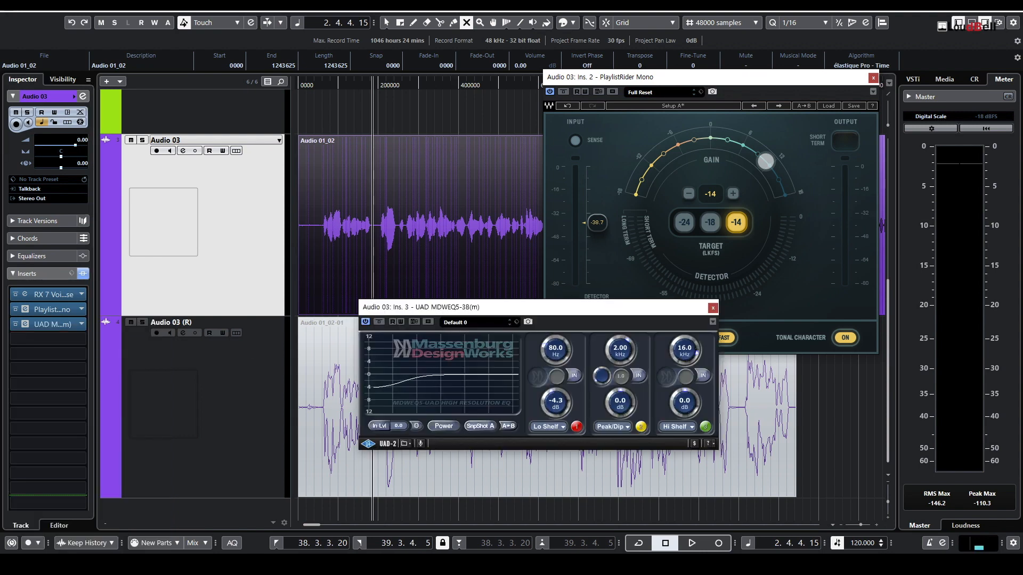
left_click_drag(555, 350, 556, 341)
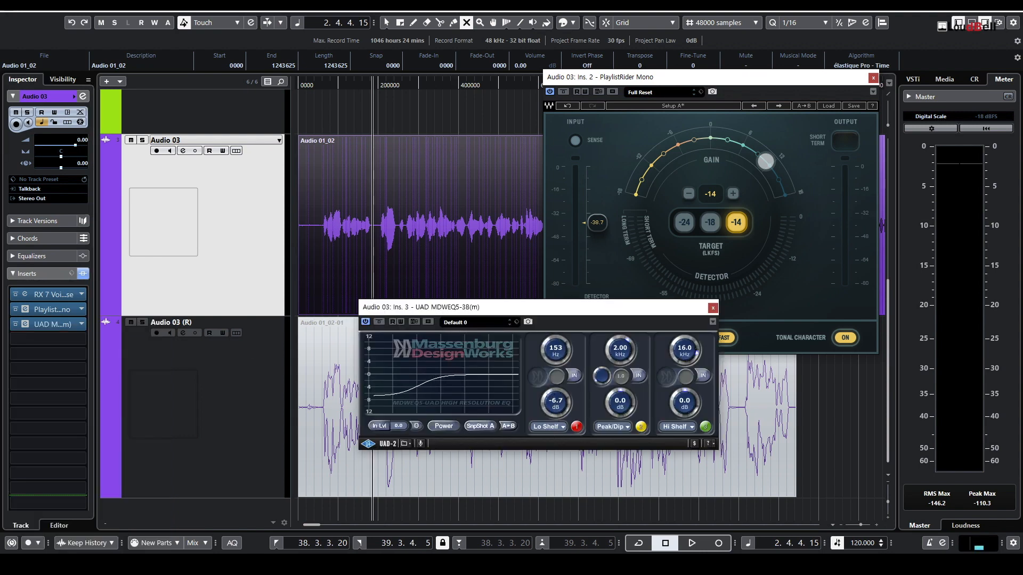
Play the voice and adjust the EQ's low shelf to 86.7 Hz and -6.9 dB, closing the EQ window when done
double_click(404, 83)
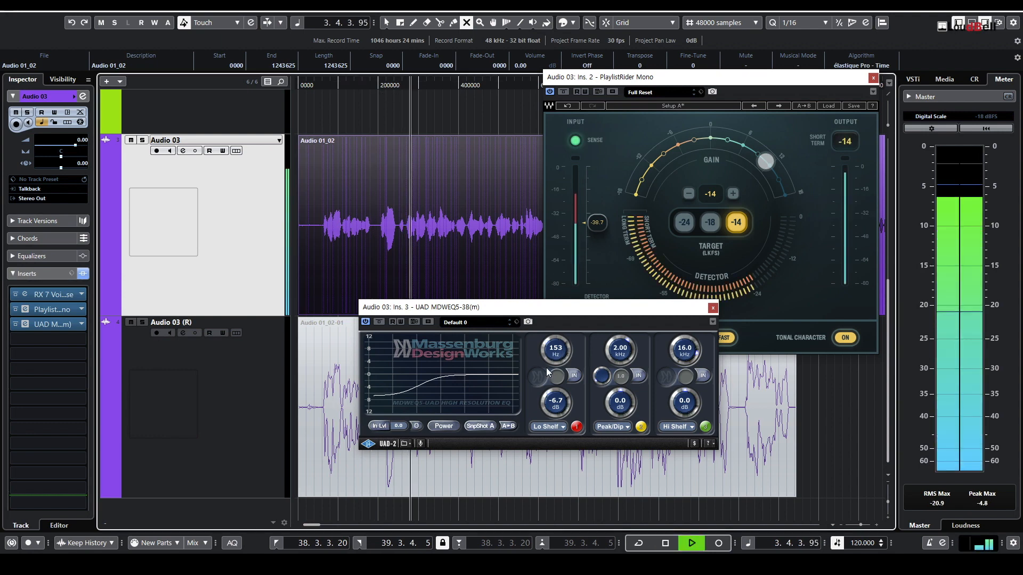
left_click_drag(555, 402, 555, 406)
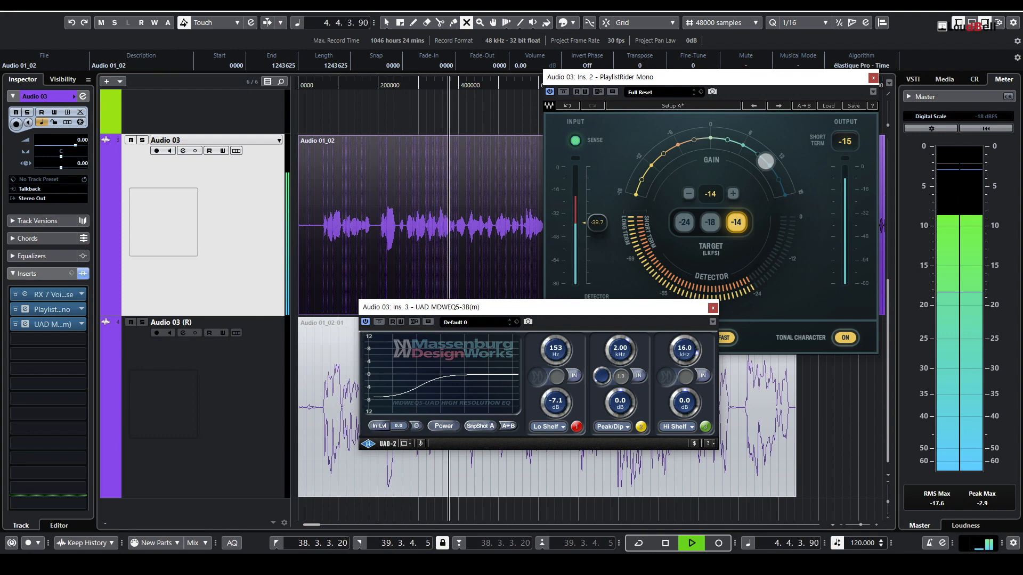
left_click_drag(556, 350, 555, 401)
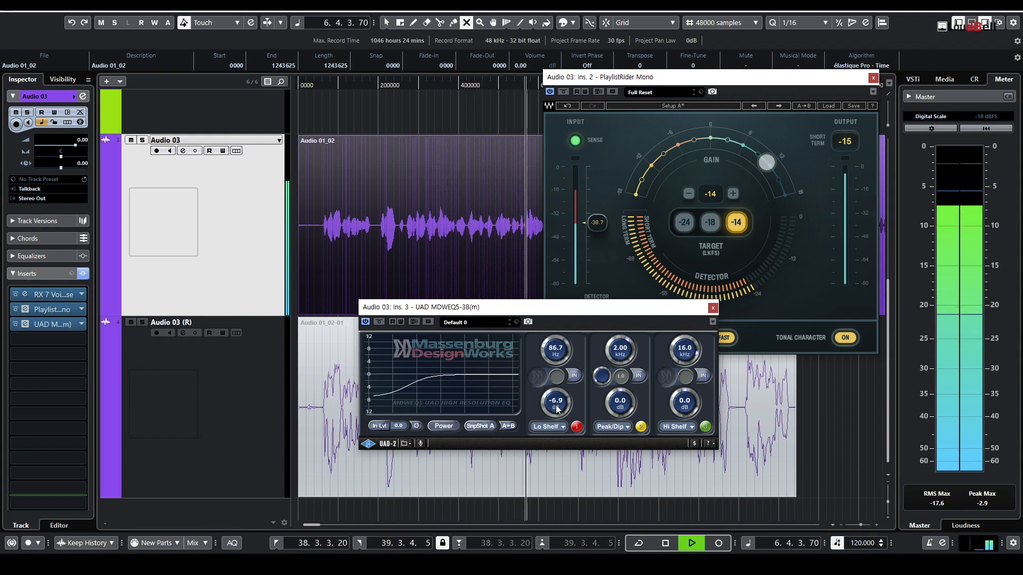
left_click(712, 308)
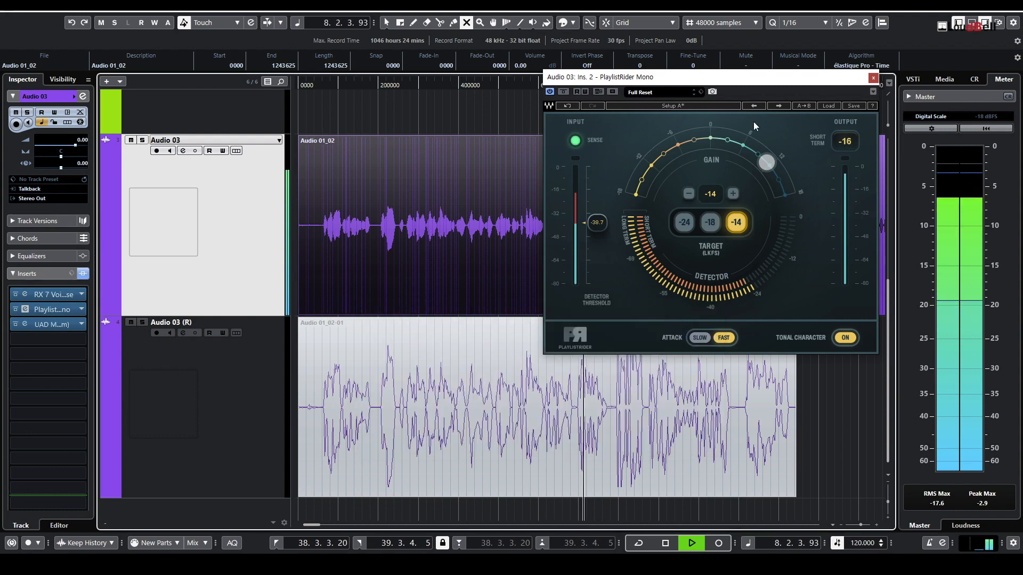
Replay Audio 03 from near its start, reopen the EQ and compare the sound with its bypass on and off
key("space")
left_click(331, 84)
key("space")
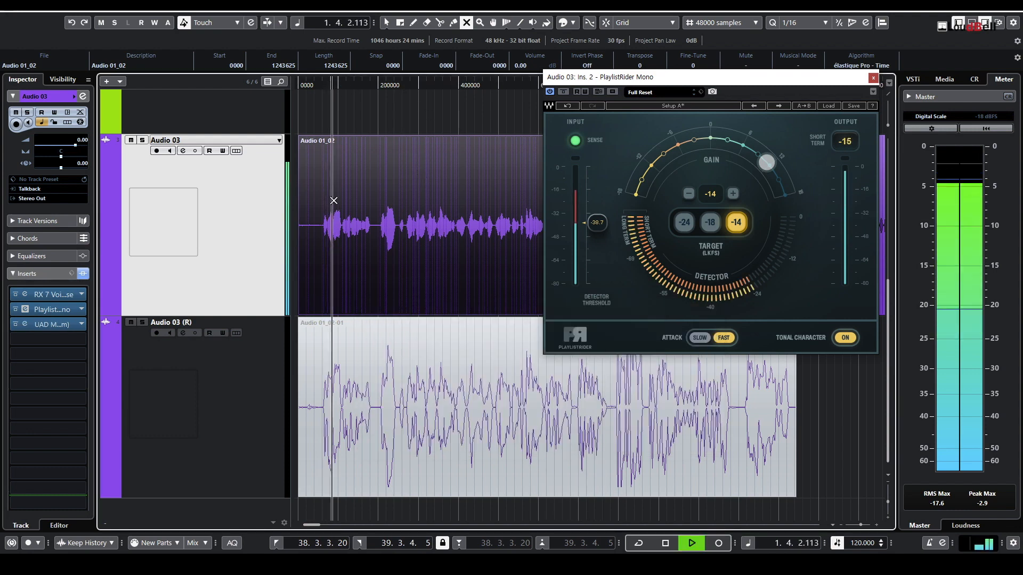
left_click(25, 324)
left_click(379, 323)
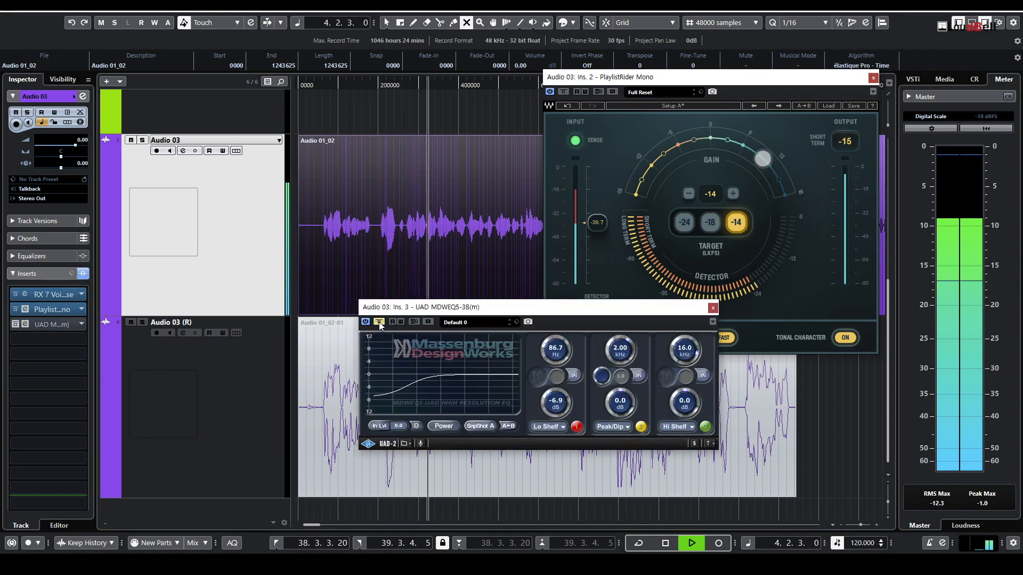
left_click(378, 322)
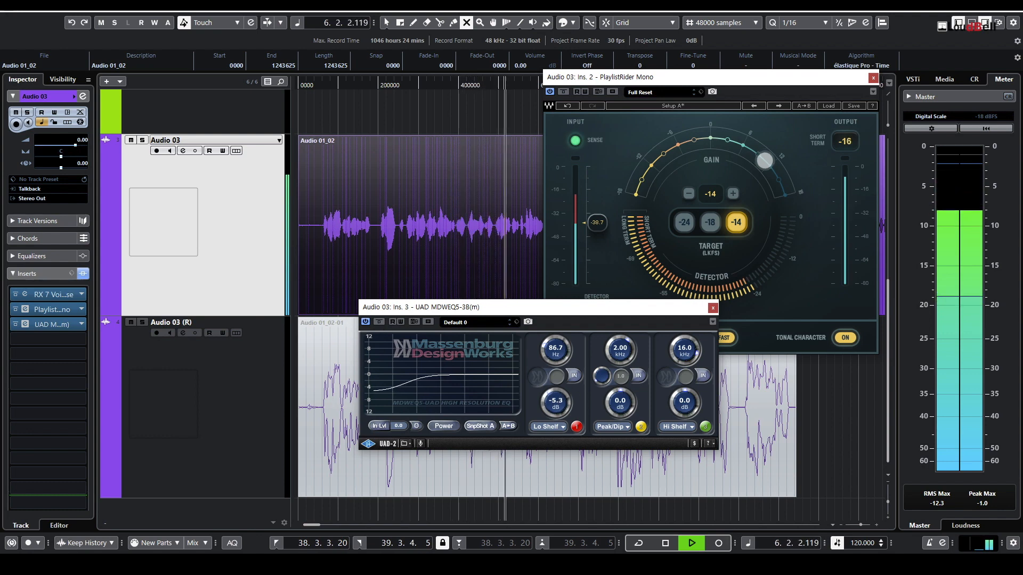
Set the EQ's low-shelf gain to -5.3 dB and stop playback
left_click_drag(555, 400, 559, 395)
key("space")
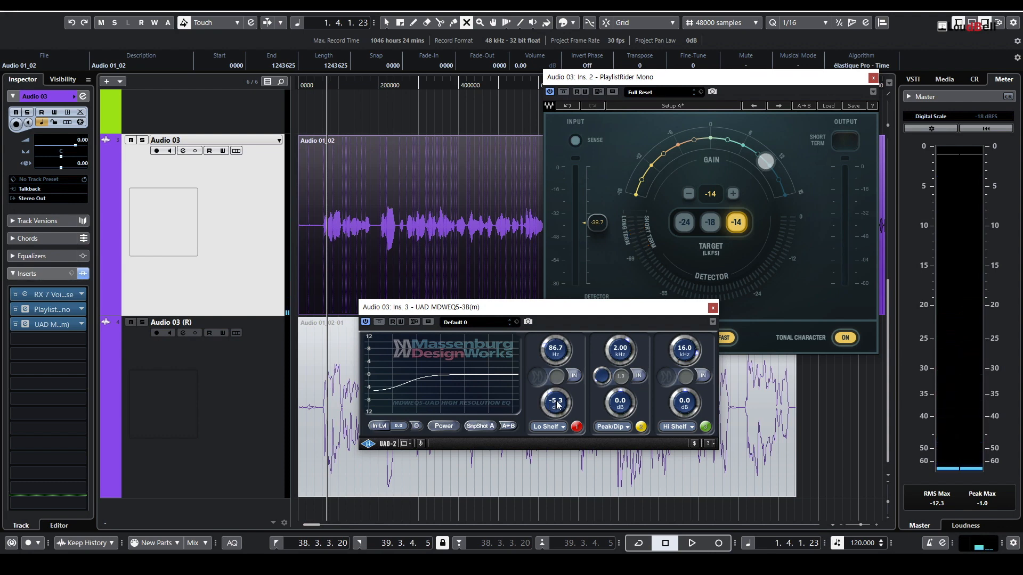
left_click(64, 339)
left_click(588, 405)
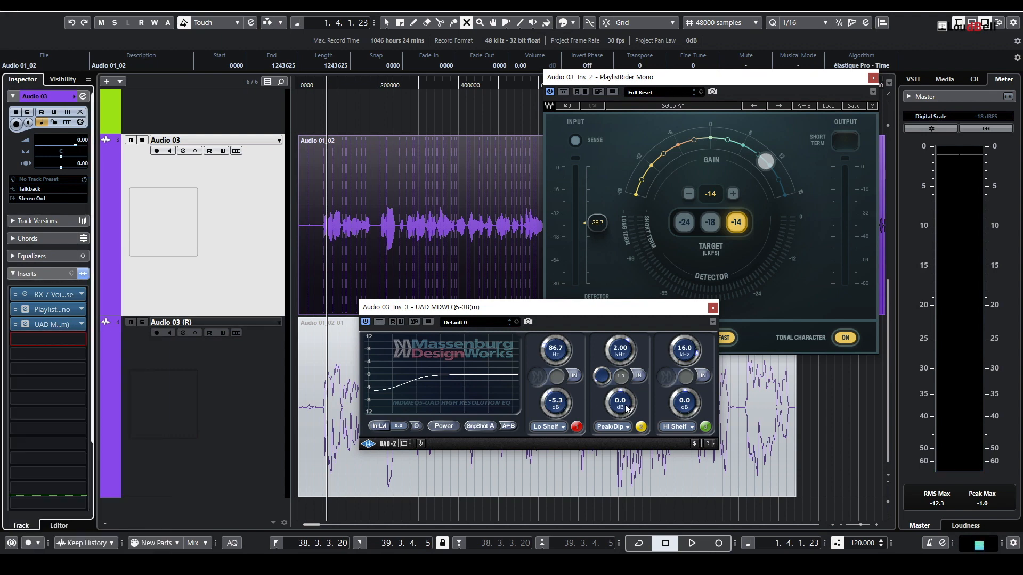
Adjust the EQ's peak band to 8.59 kHz and -2.1 dB with a Q of 0.9 while playing the voice
left_click_drag(627, 409, 606, 347)
key("space")
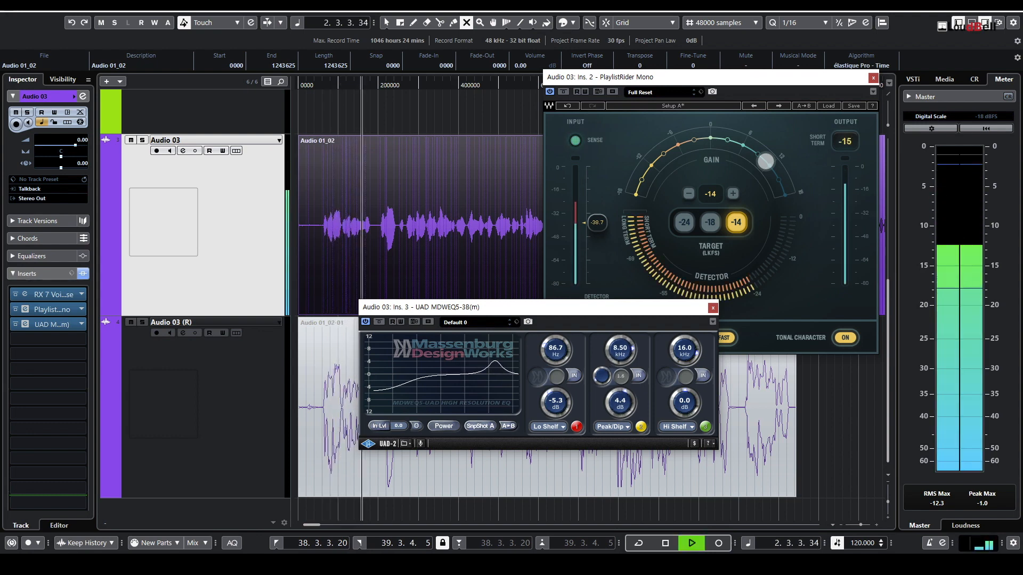
left_click_drag(624, 354, 624, 353)
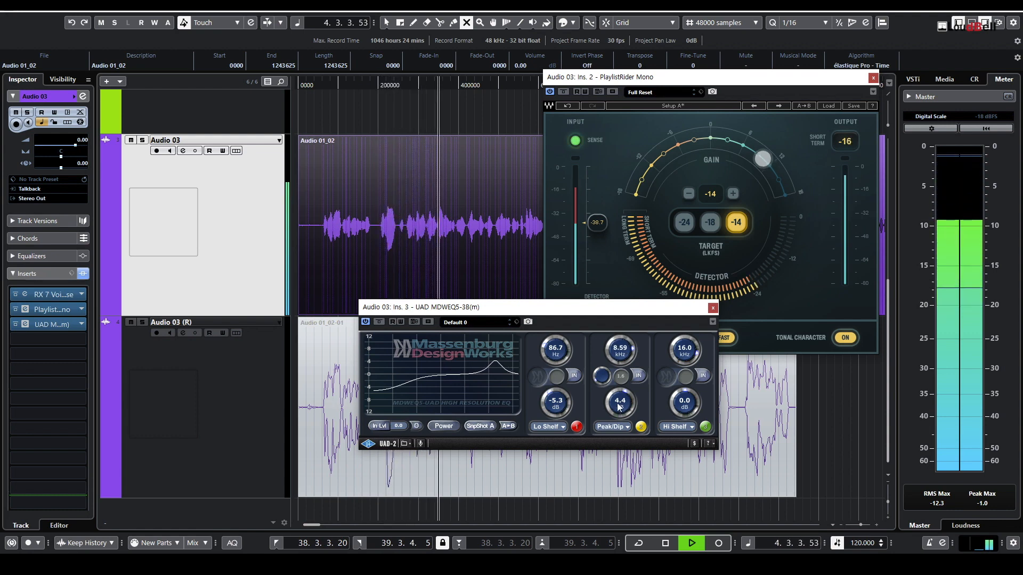
mouse_move(610, 393)
left_mouse_down()
mouse_move(610, 405)
mouse_move(602, 380)
mouse_move(621, 403)
left_mouse_up()
key("space")
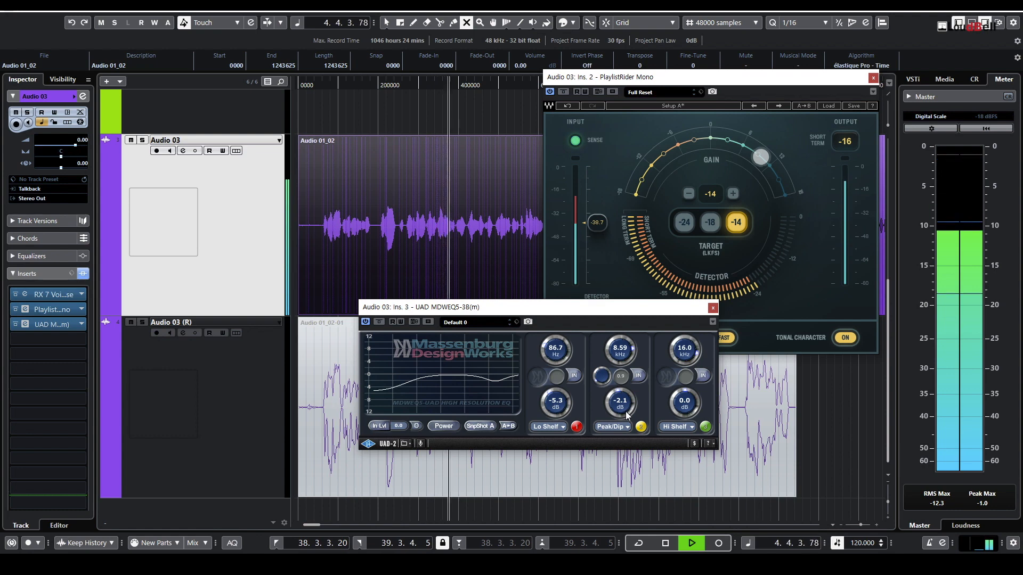
key("space")
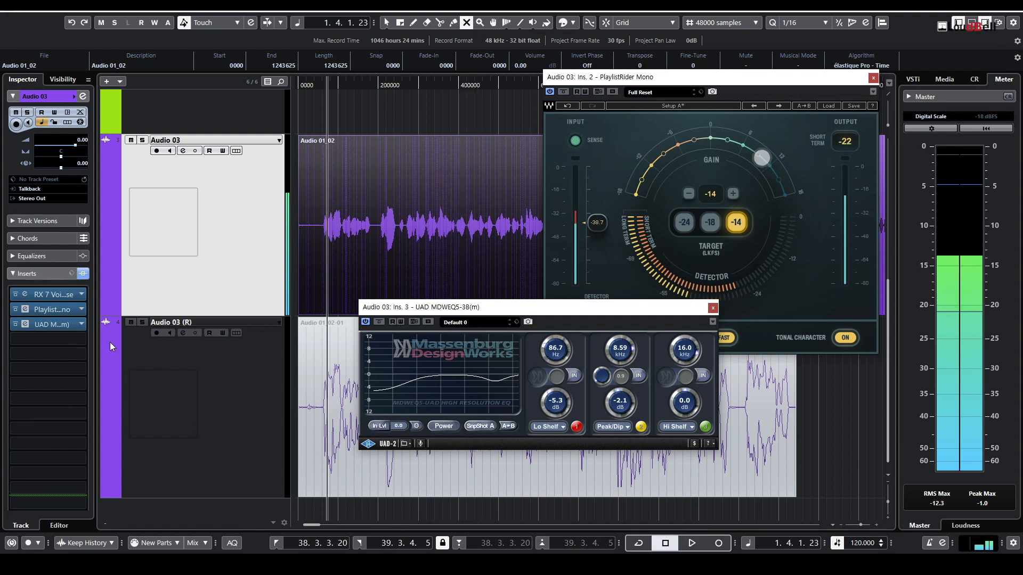
Add L2 Mono to Audio 03's fourth insert slot and set its dither and shaping to None
left_click(54, 337)
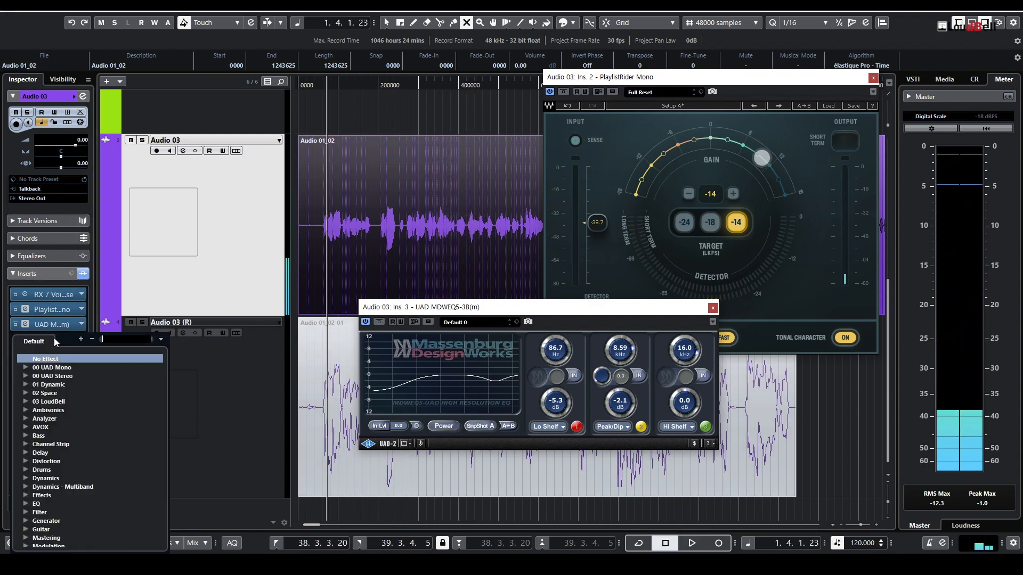
type("l2")
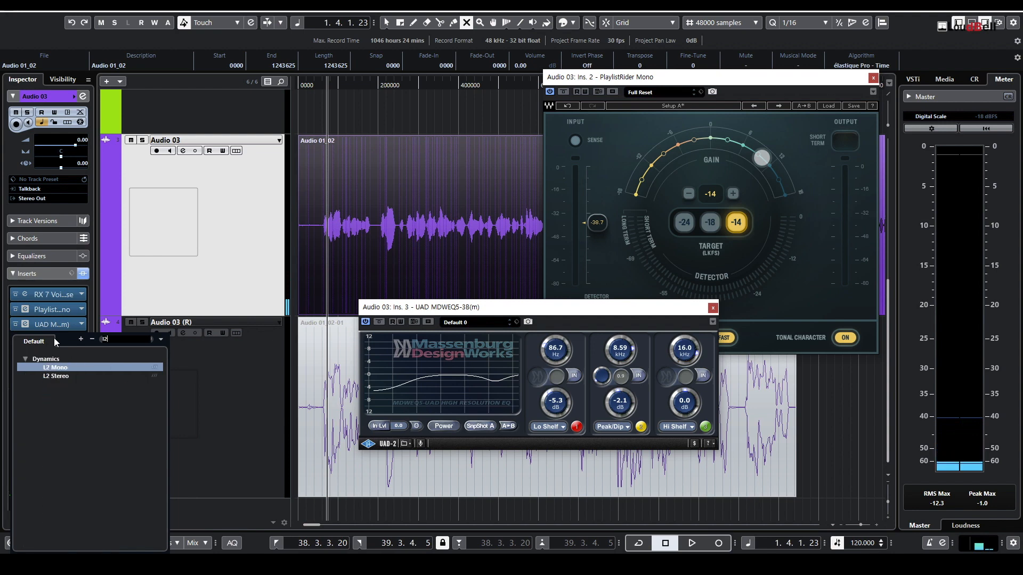
left_click(50, 368)
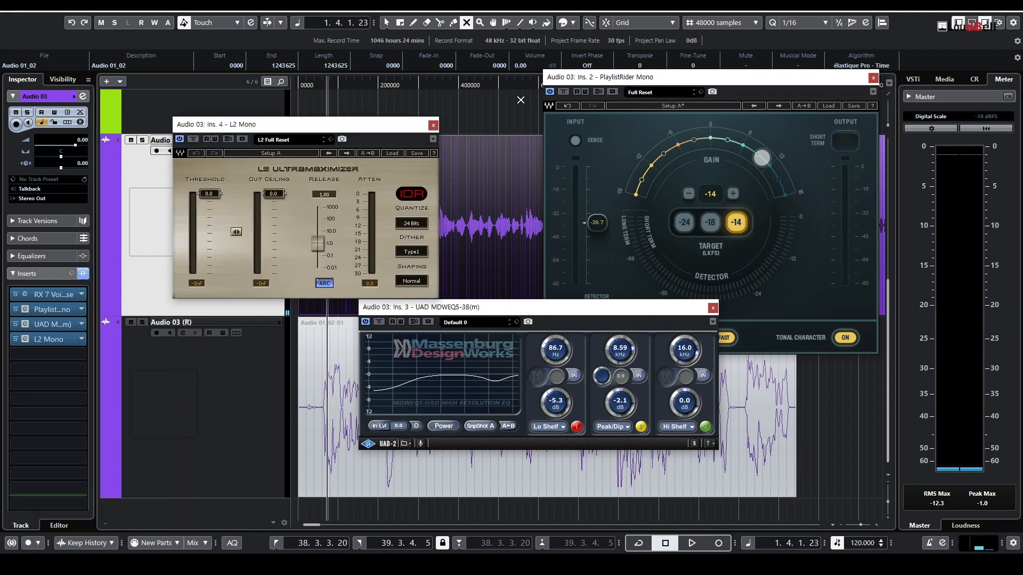
left_click(416, 281)
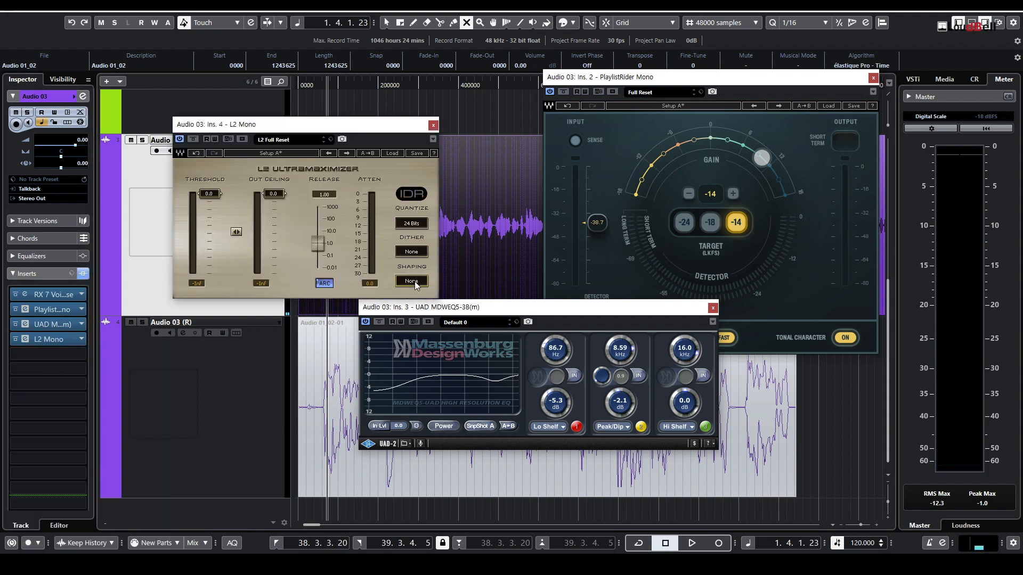
Lower L2's linked threshold and out ceiling to -1.0 dB and start playback
left_click_drag(237, 231, 237, 233)
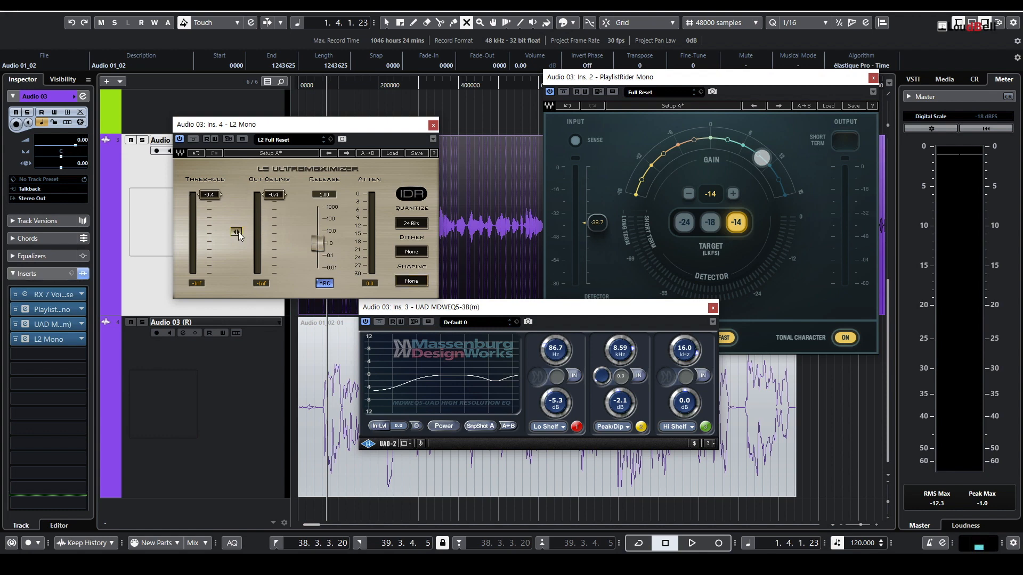
left_click_drag(236, 232, 236, 233)
key("space")
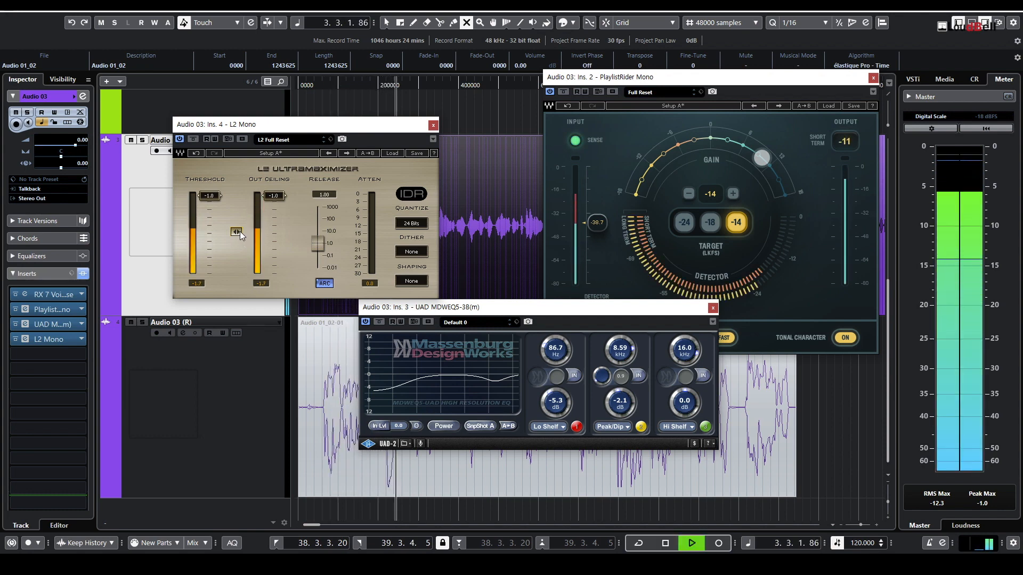
Close the PlaylistRider, EQ and L2 windows during playback, and reopen only PlaylistRider from the second insert slot
left_click(873, 78)
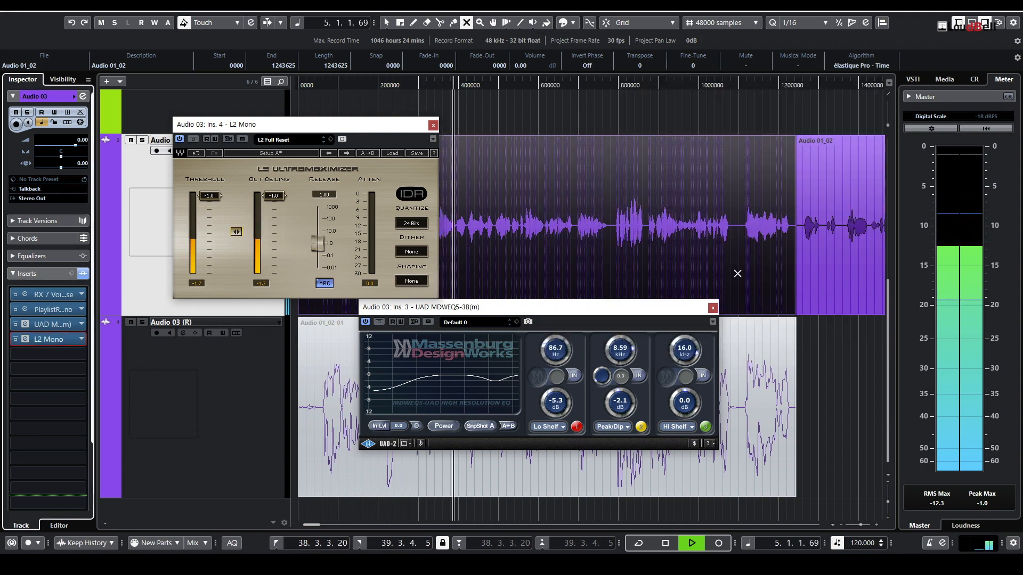
left_click(712, 308)
left_click(433, 125)
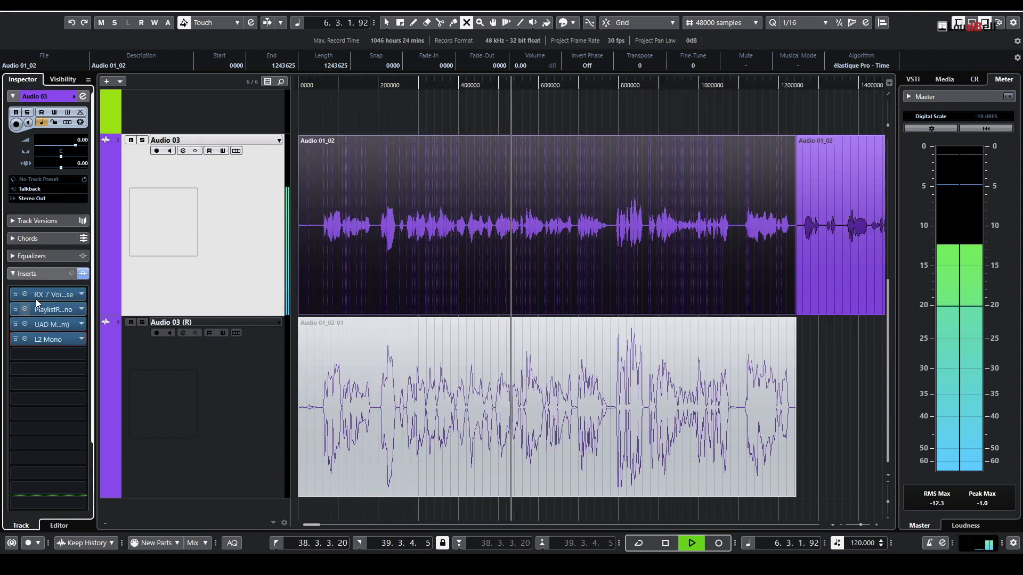
left_click(25, 309)
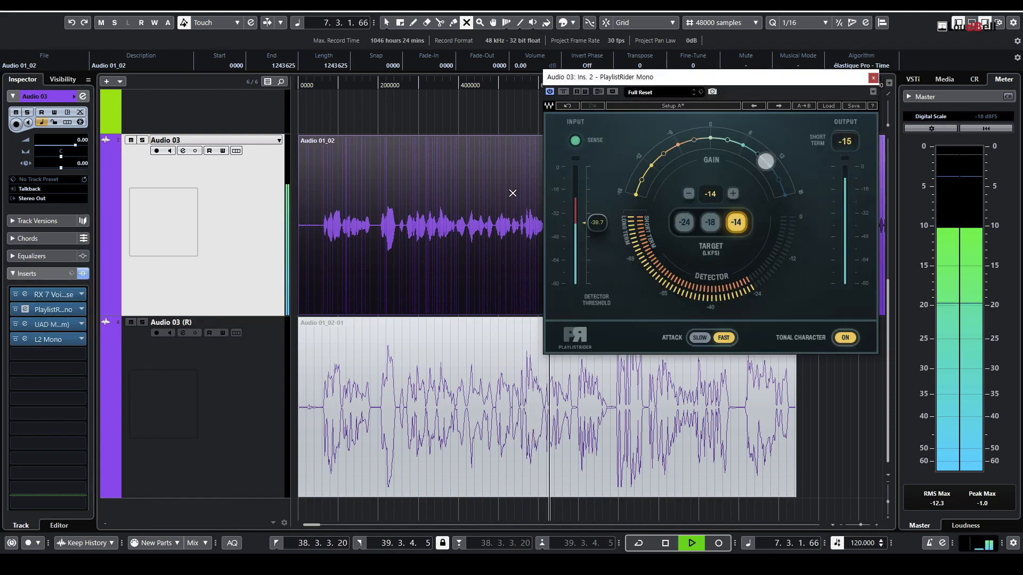
Listen to the Audio 03 voice through the full insert chain while watching PlaylistRider's gain, then stop playback
key("g")
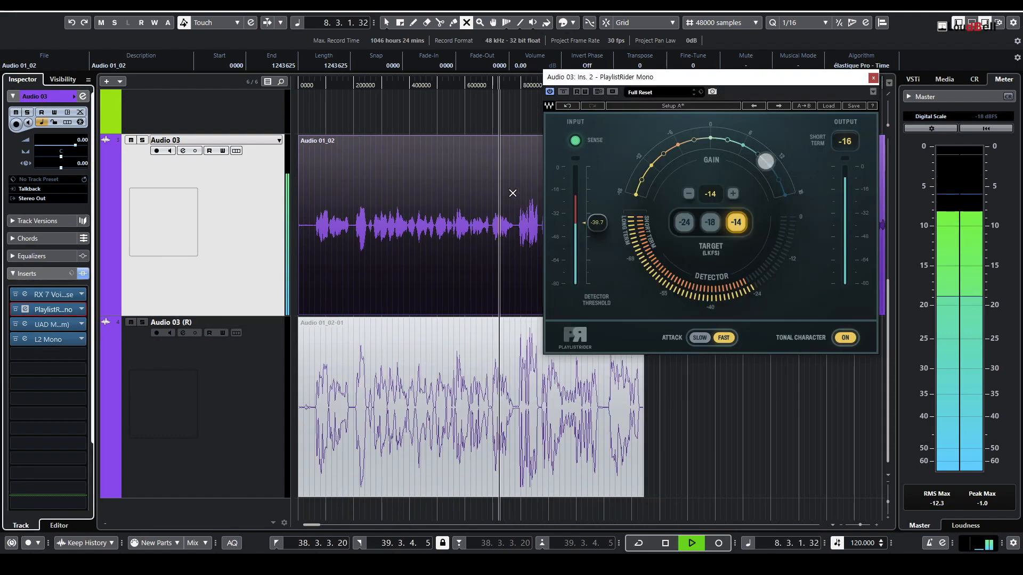
key("g")
key("g")
key("g")
key("g")
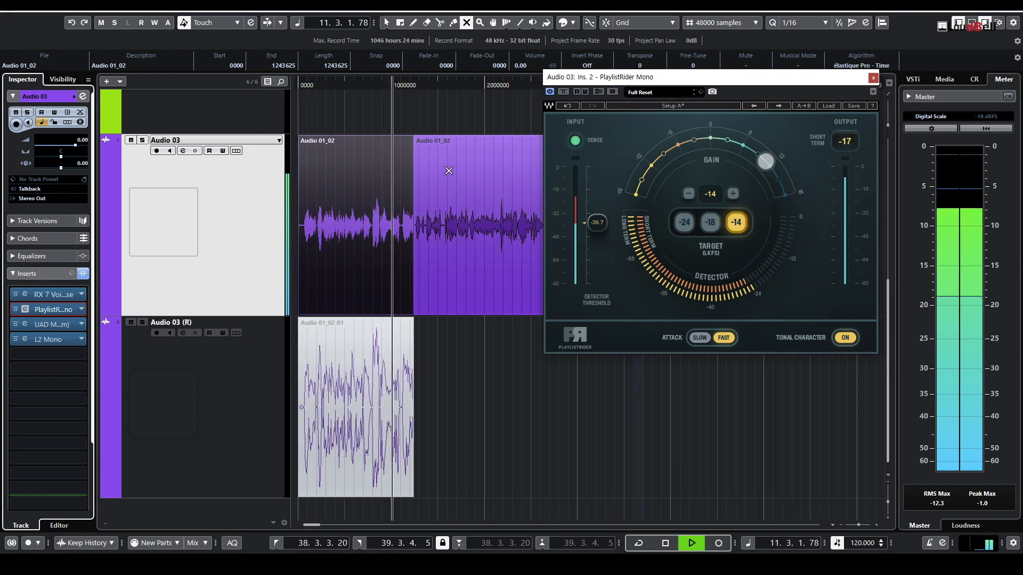
key("g")
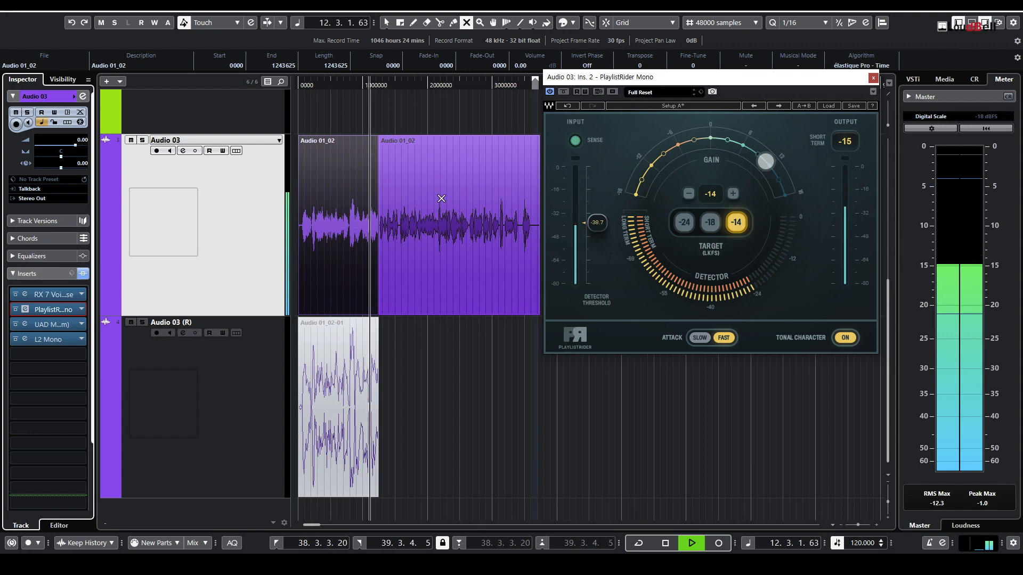
key("h")
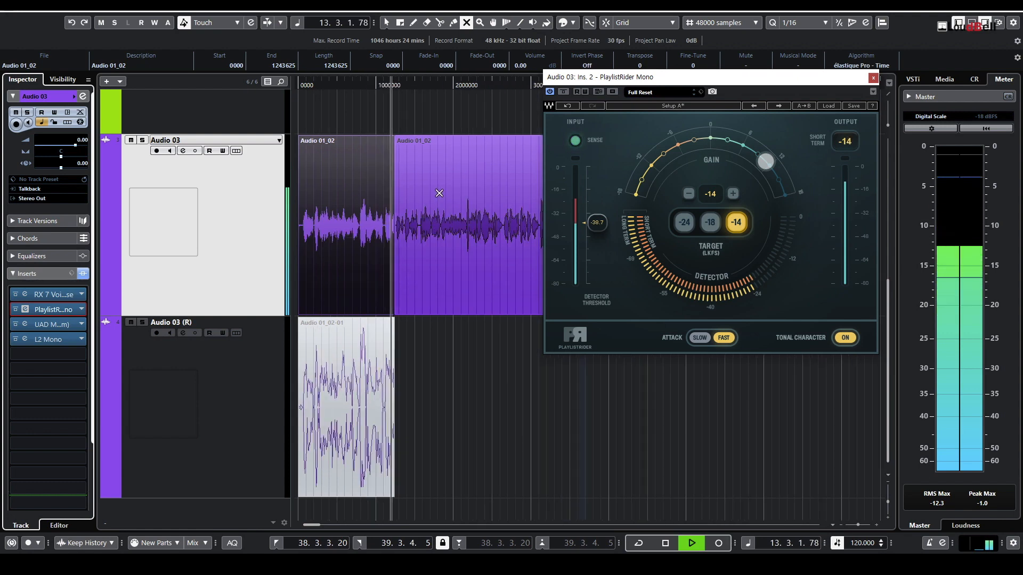
key("h")
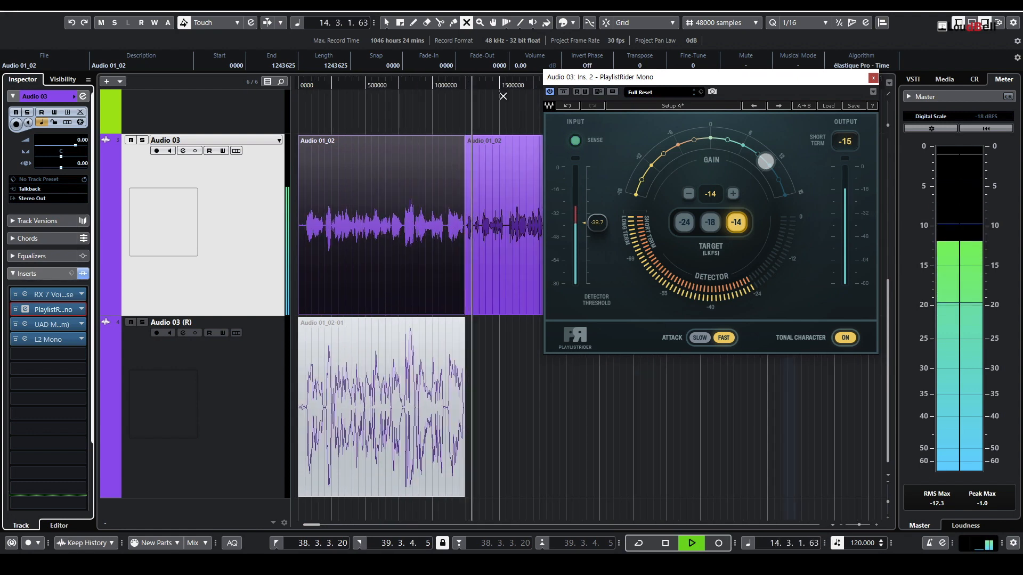
key("g")
key("g")
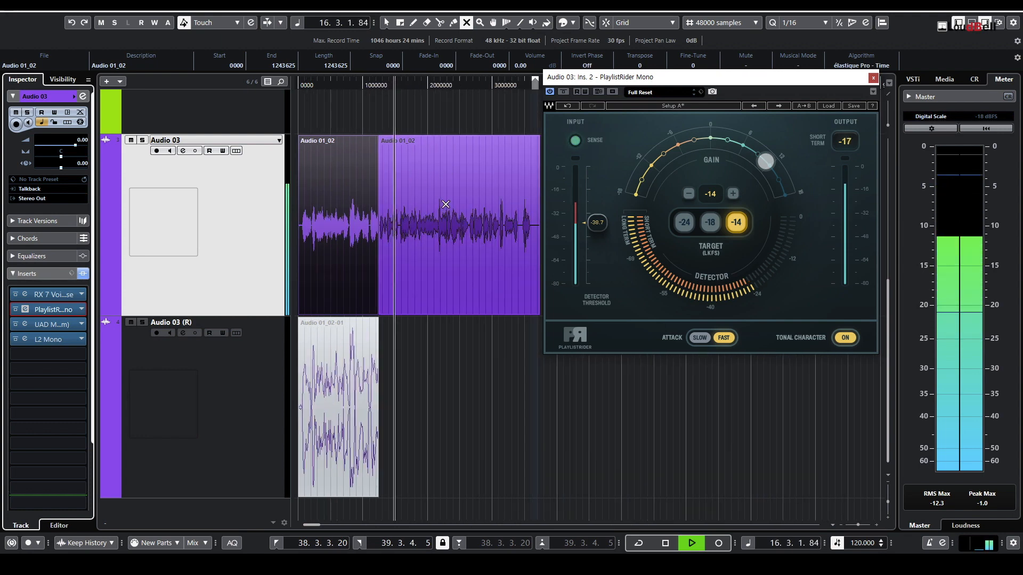
key("space")
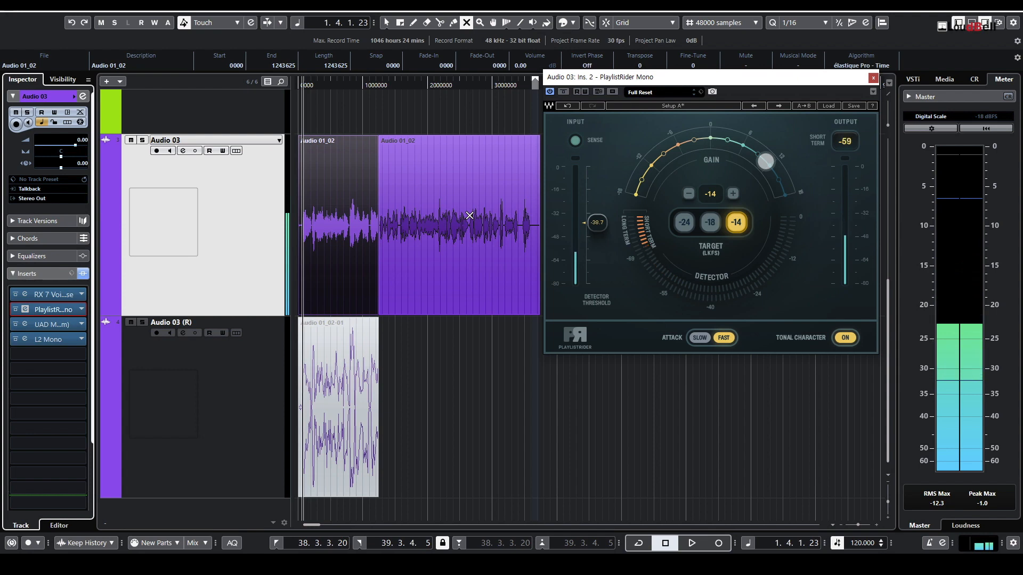
Switch to the selection tool and play Audio 03 from just before its second clip to hear the transition
key("1")
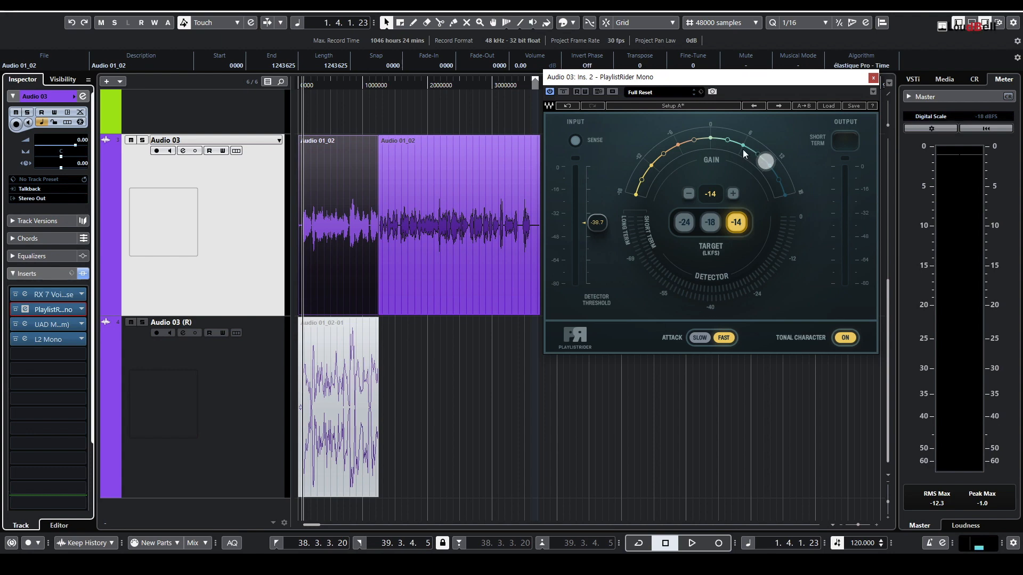
left_click_drag(382, 83, 305, 111)
key("space")
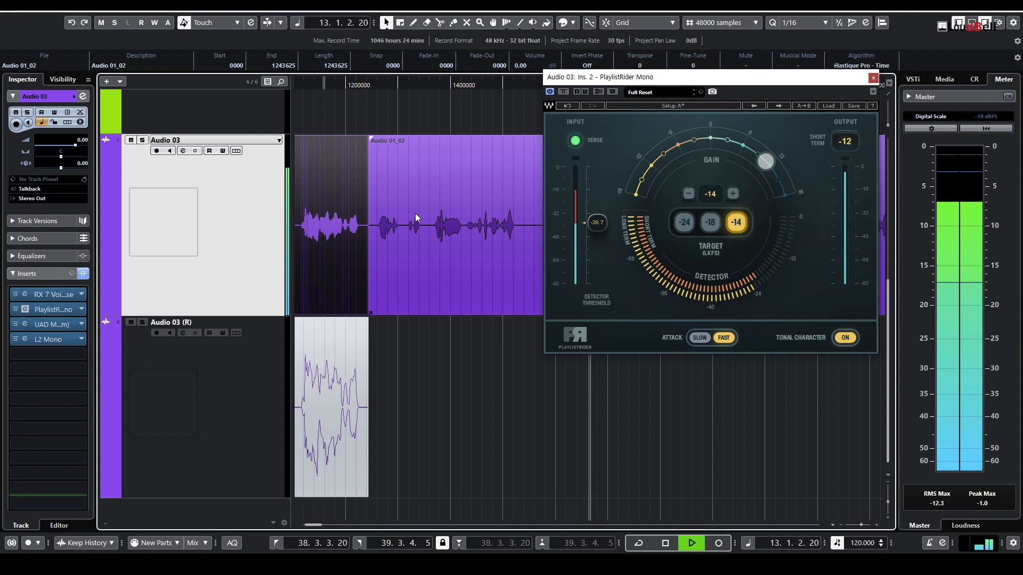
key("g")
key("g")
key("g")
key("g")
key("g")
key("h")
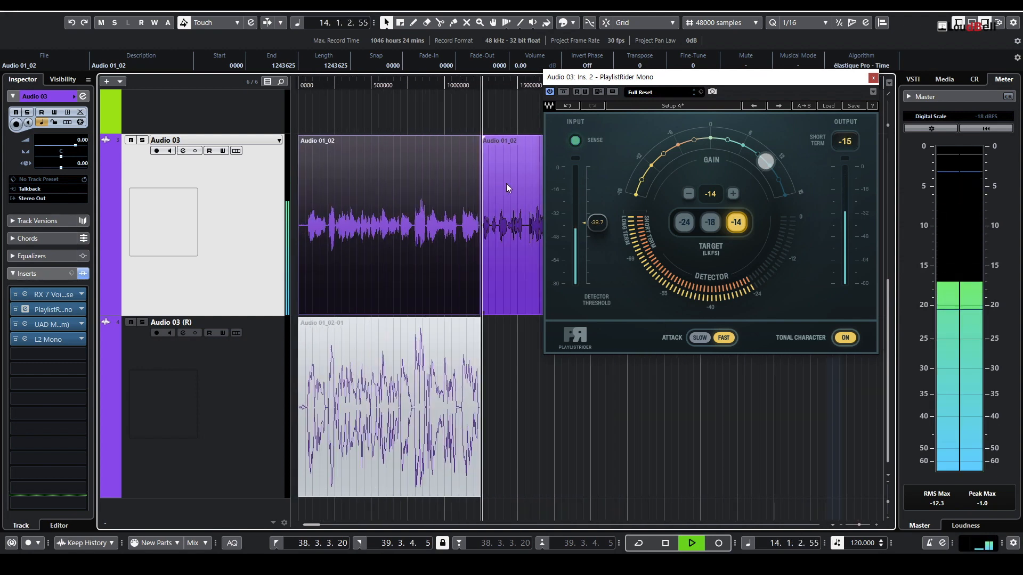
Move the PlaylistRider window clear of the second clip, stop playback and place the playhead at 14.1.3.30
left_click_drag(733, 82, 790, 108)
key("h")
key("h")
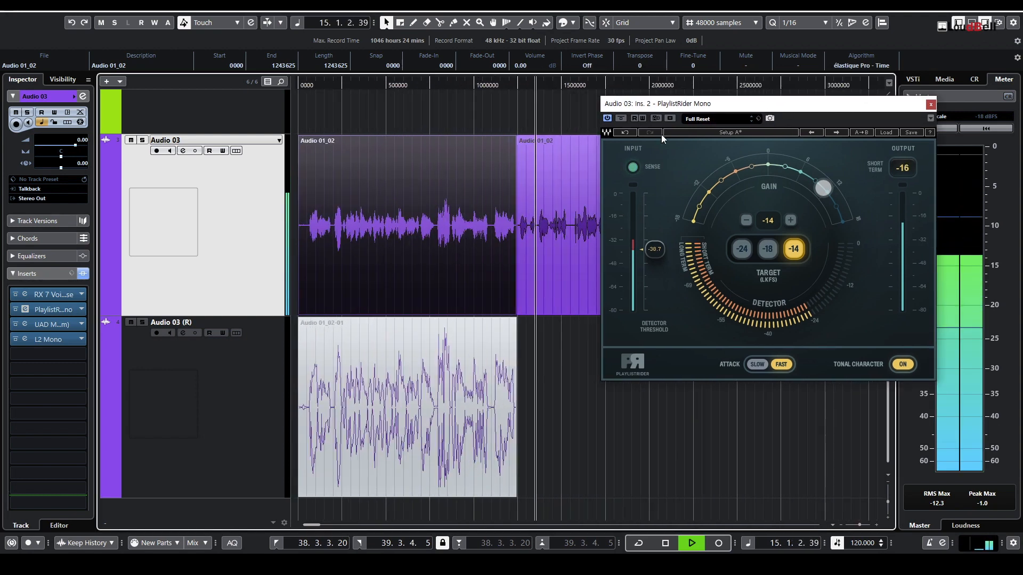
left_click_drag(676, 110, 225, 100)
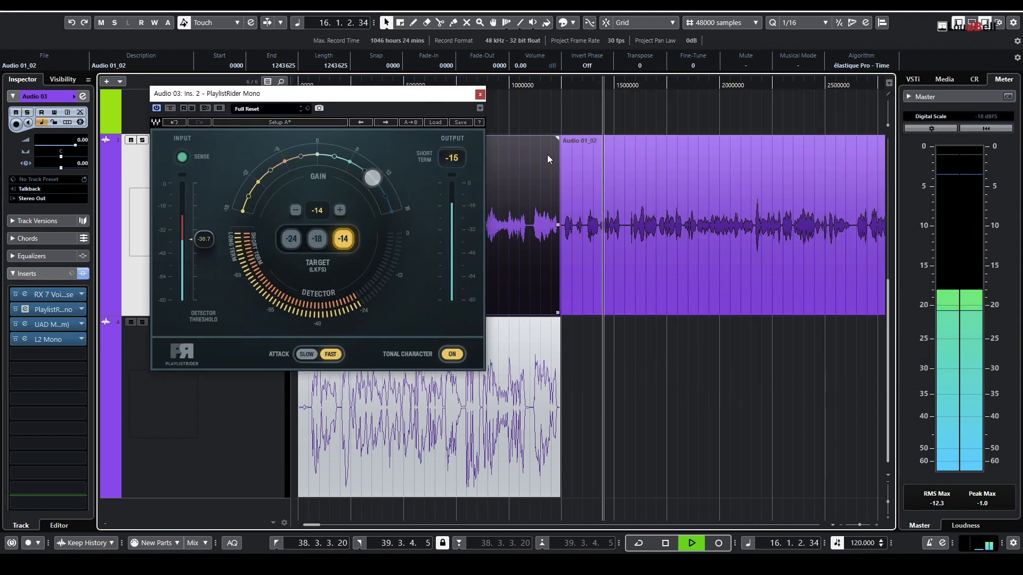
key("g")
key("space")
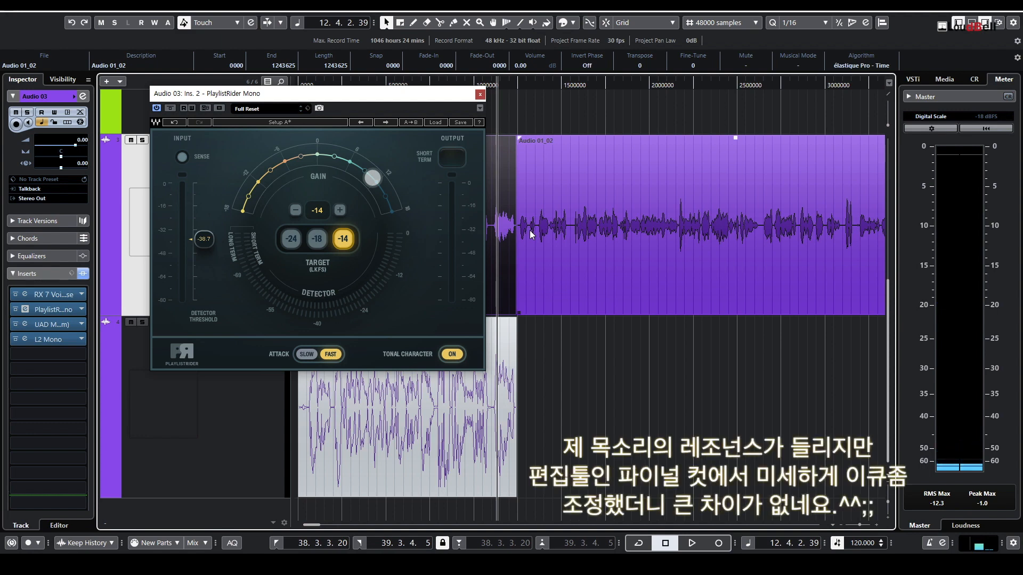
left_click(516, 95)
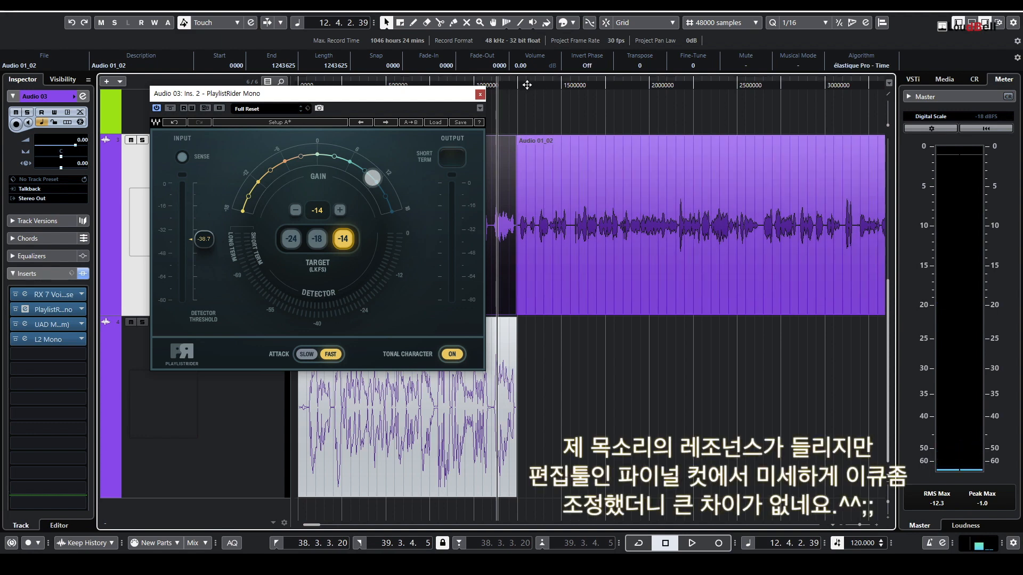
mouse_move(522, 84)
left_mouse_down()
mouse_move(515, 100)
mouse_move(507, 93)
left_mouse_up()
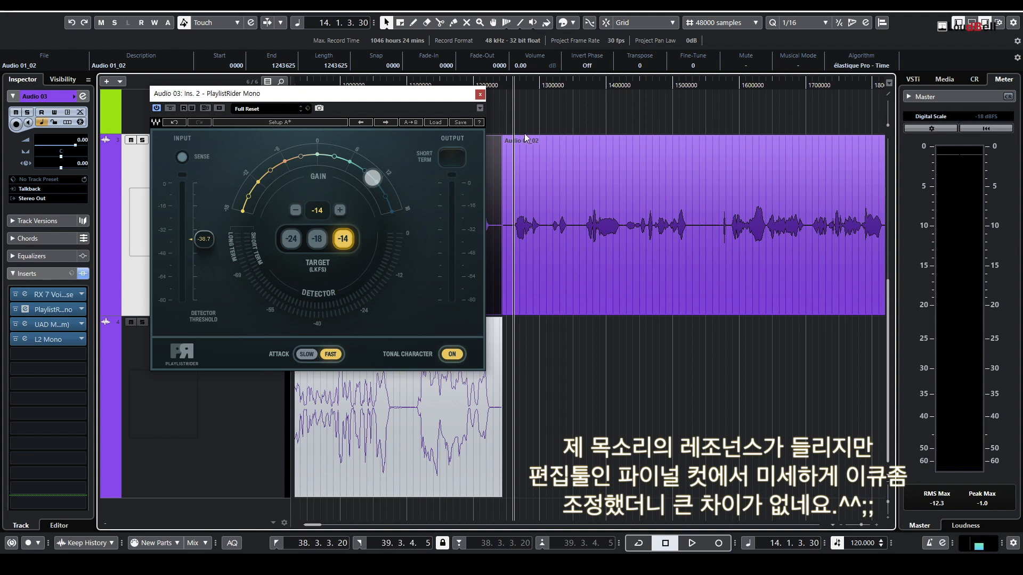
Move L2 Mono to Audio 03's sixth insert slot and the UAD EQ to the fifth, and shift PlaylistRider off the track list
left_click_drag(54, 339, 63, 369)
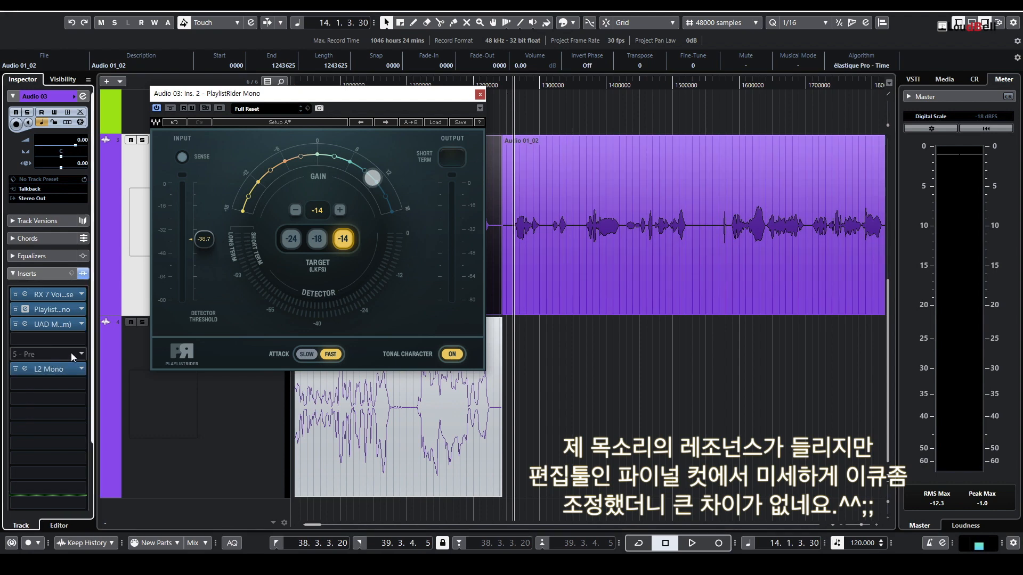
left_click_drag(54, 324, 45, 356)
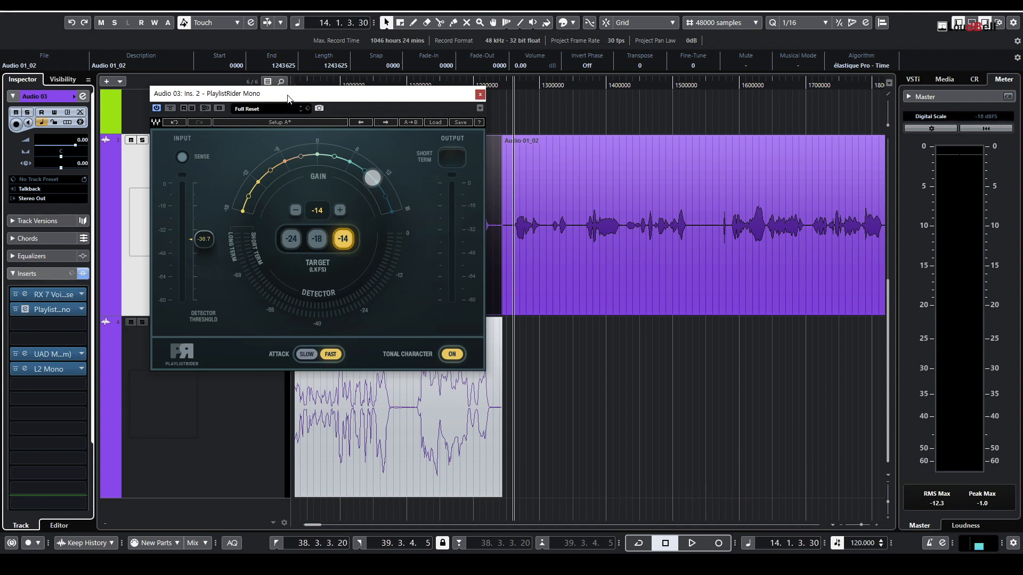
left_click_drag(289, 98, 285, 169)
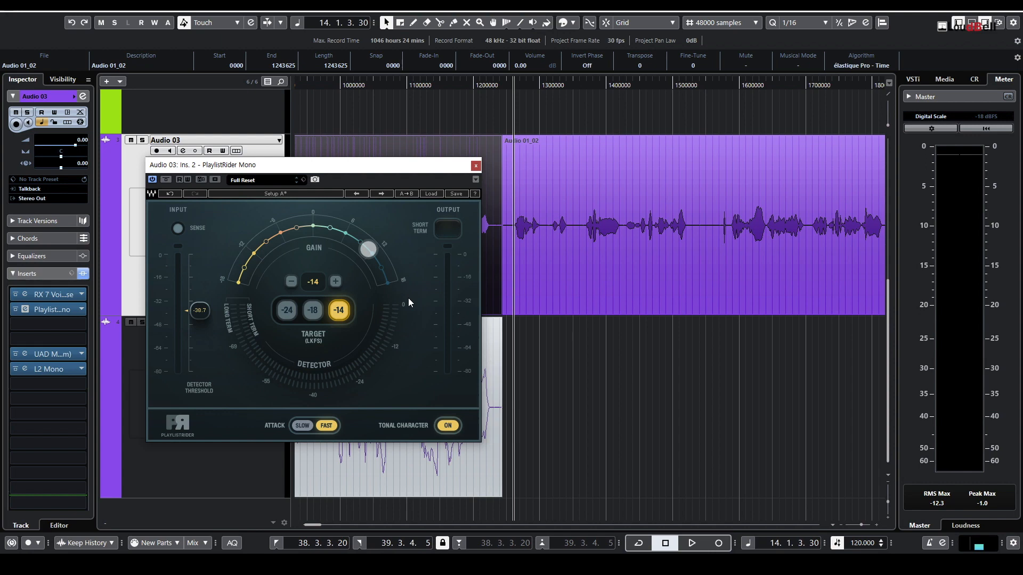
key("g")
key("g")
key("g")
left_click_drag(371, 168, 674, 180)
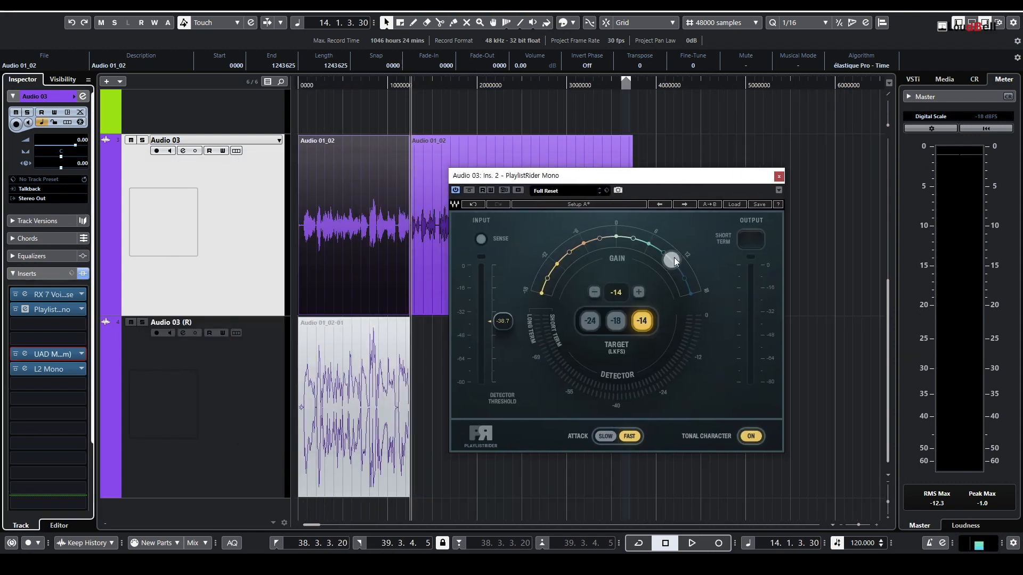
key("g")
key("g")
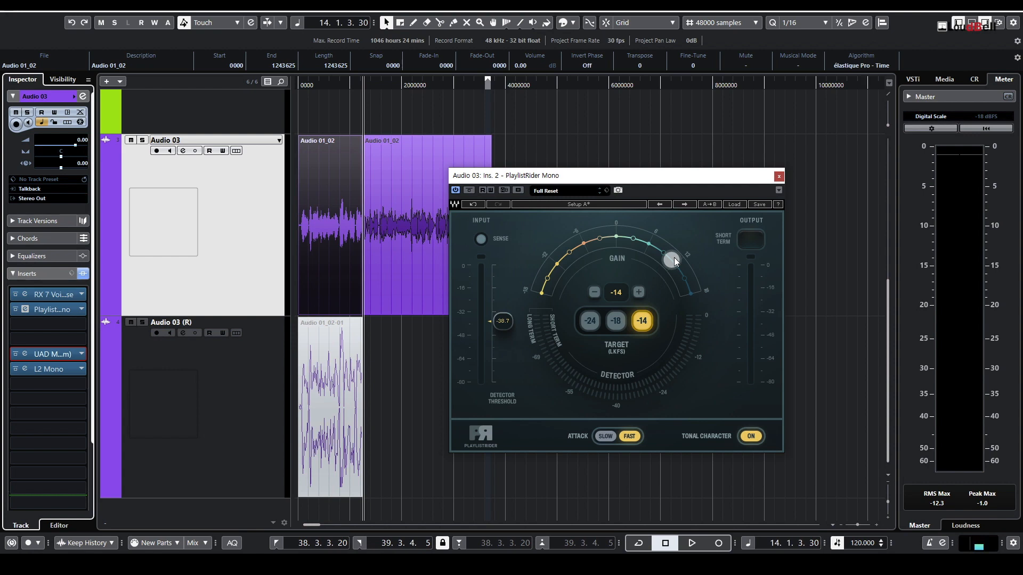
key("g")
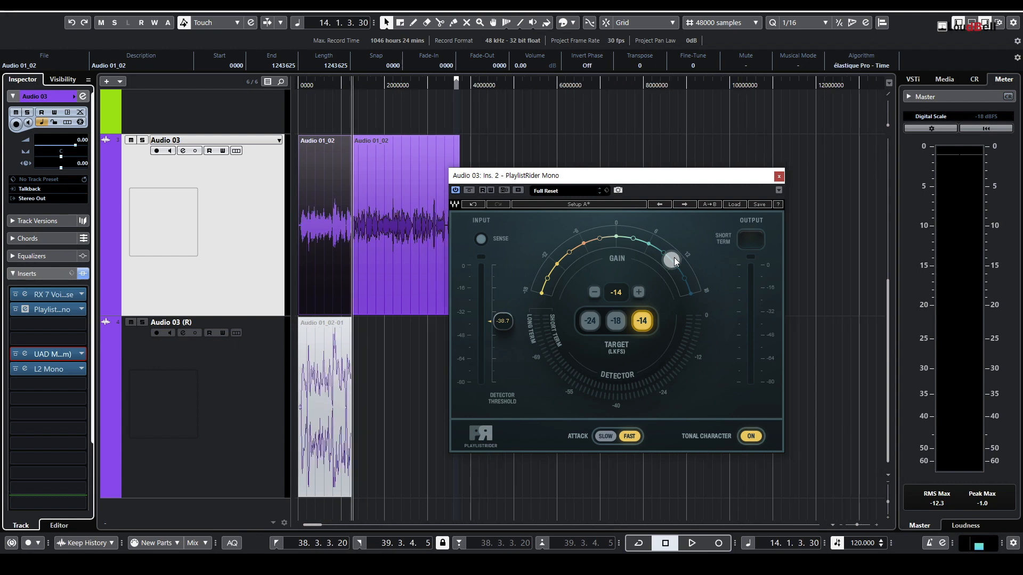
key("g")
key("g")
key("g")
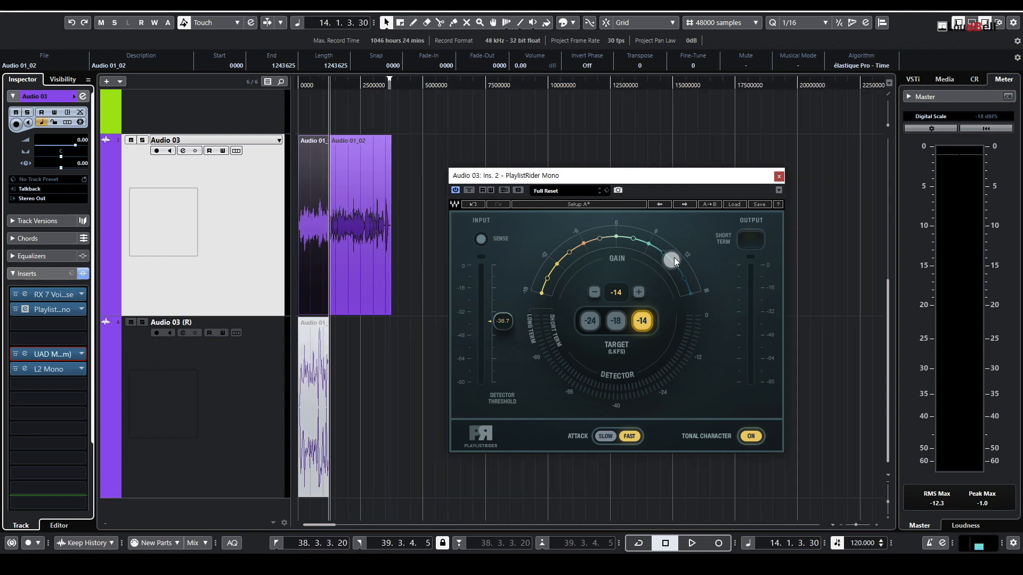
key("g")
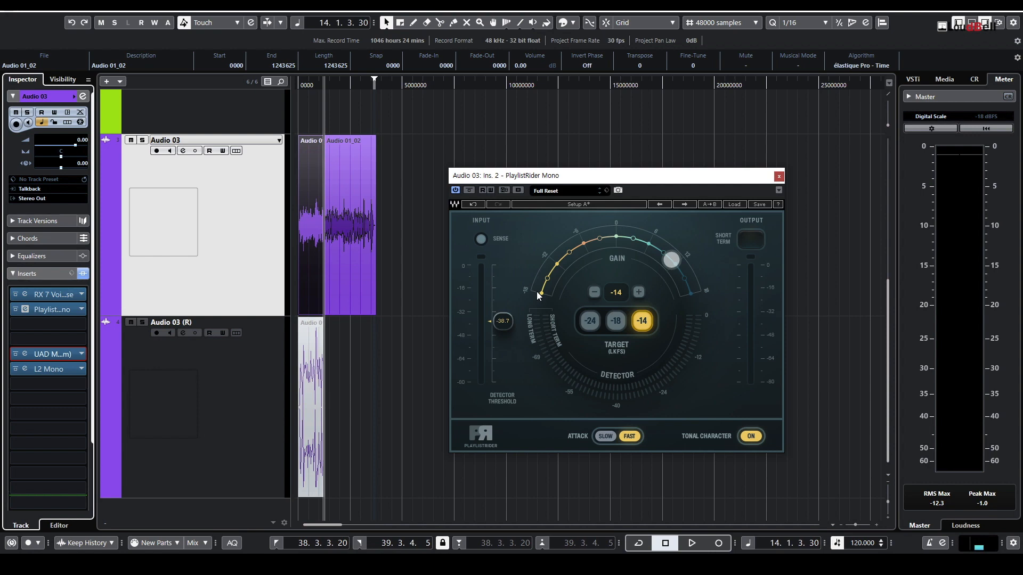
key("h")
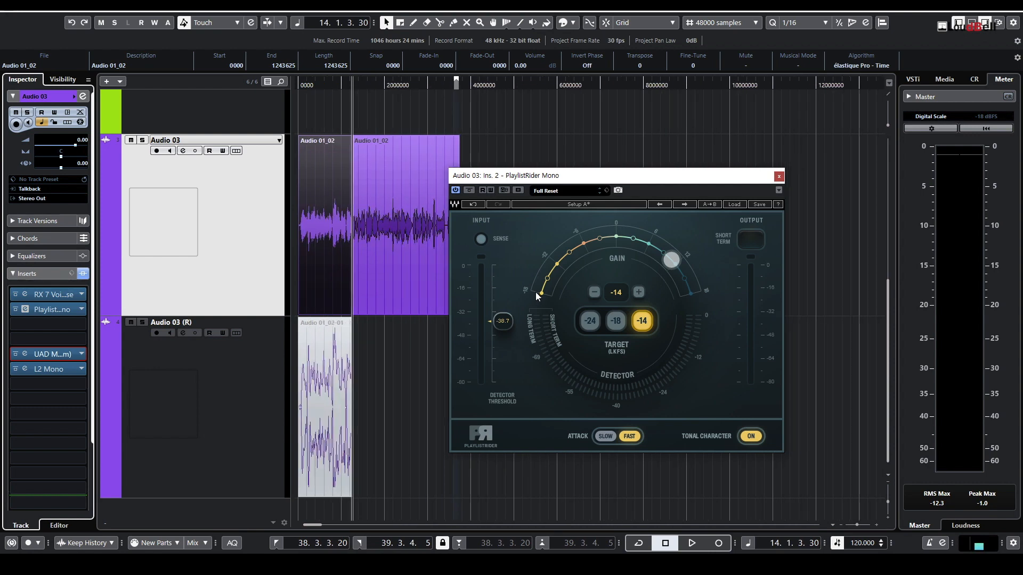